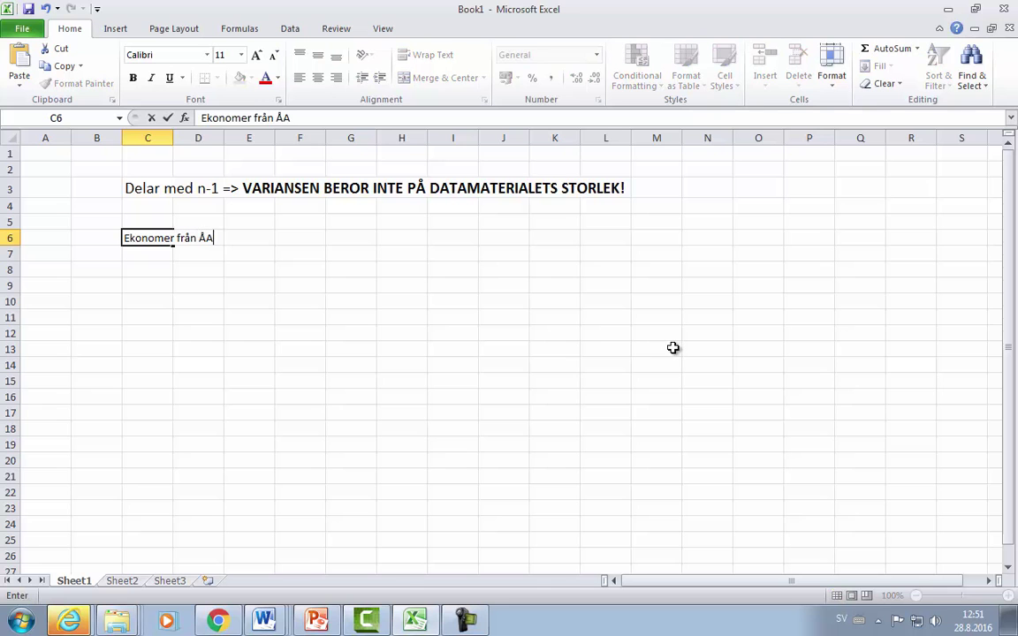
Step: Enter the labels "Ekonomer från ÅA:" in C6 and "Ekonomer från Harvard:" in C7
{"action": "key", "text": "Return"}
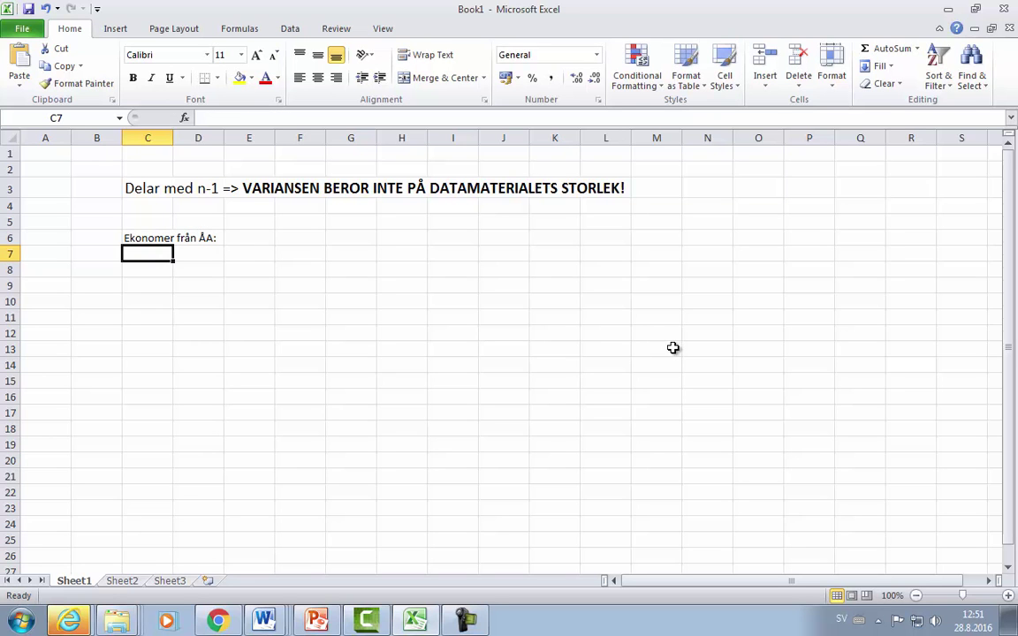
{"action": "type", "text": "Ekonomer från Harvard:"}
{"action": "key", "text": "Return"}
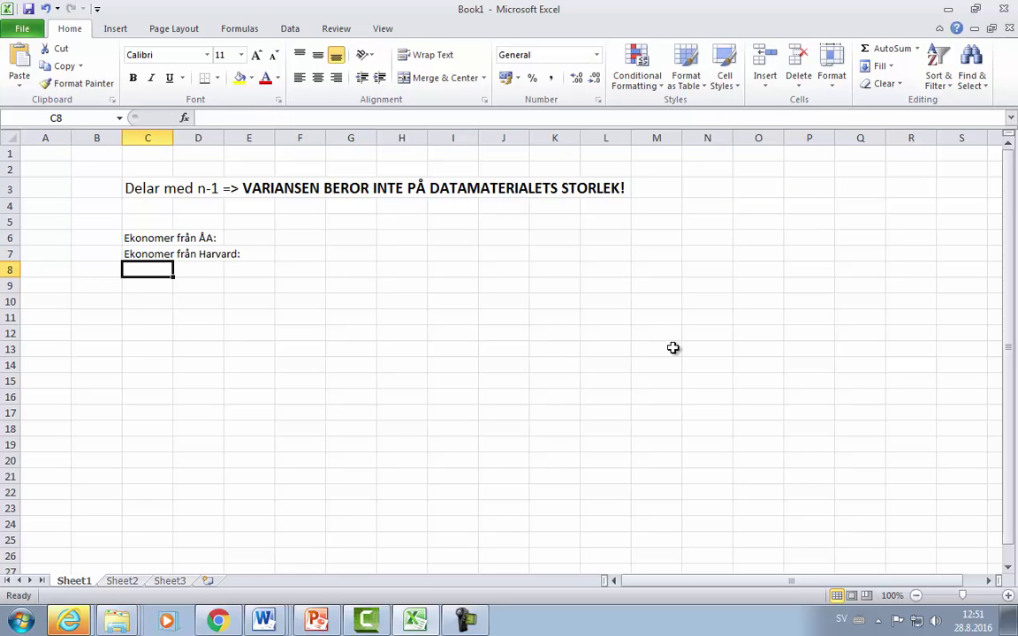
Step: Enter the group sizes: 100 for ÅA in F6 and 1000 for Harvard in F7
{"action": "left_click", "coordinate": [293, 237]}
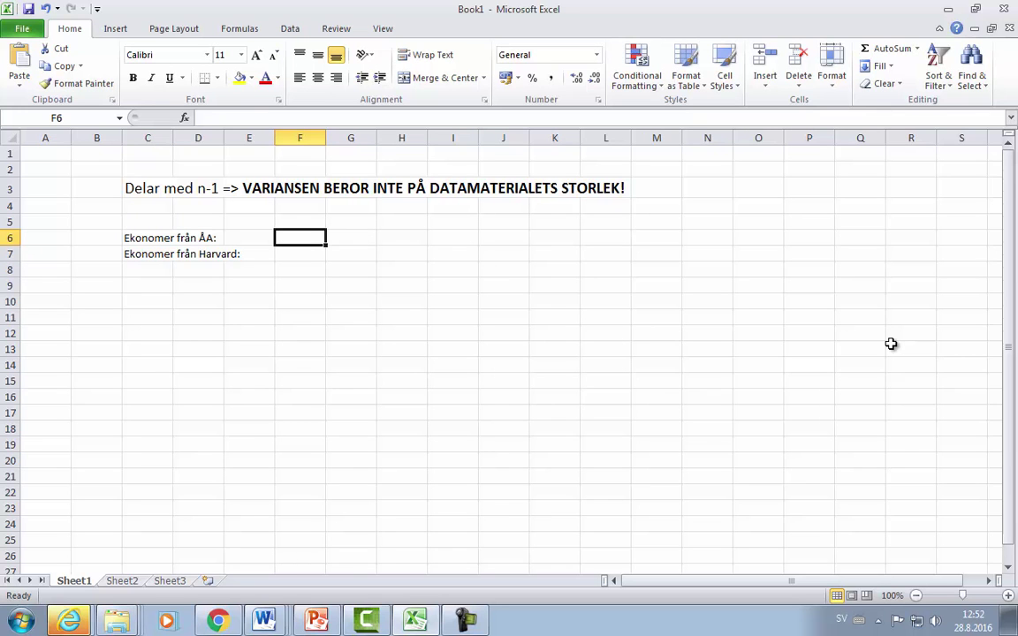
{"action": "type", "text": "100"}
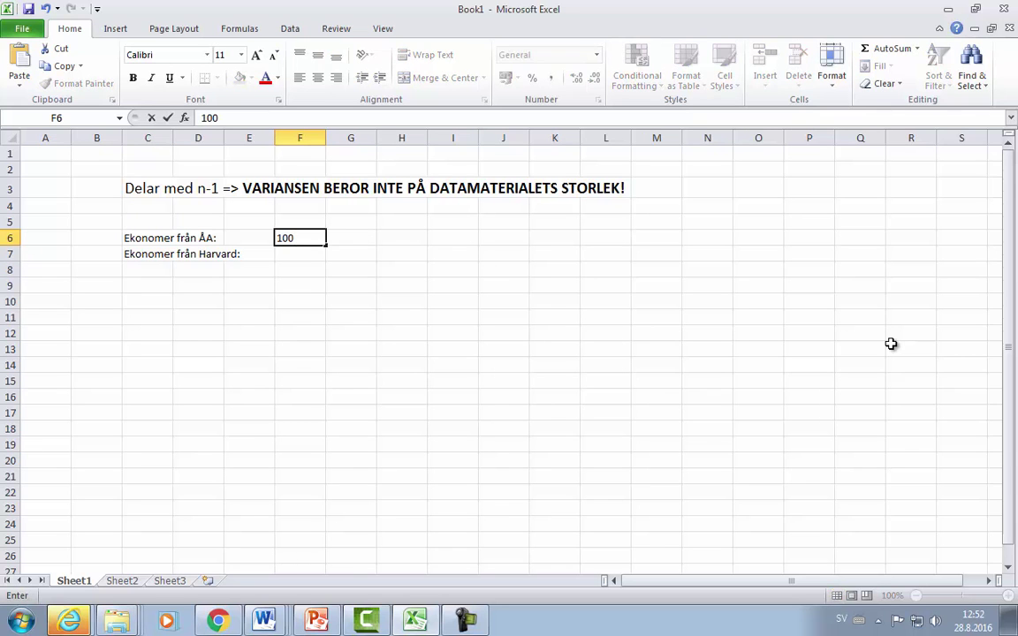
{"action": "key", "text": "Return"}
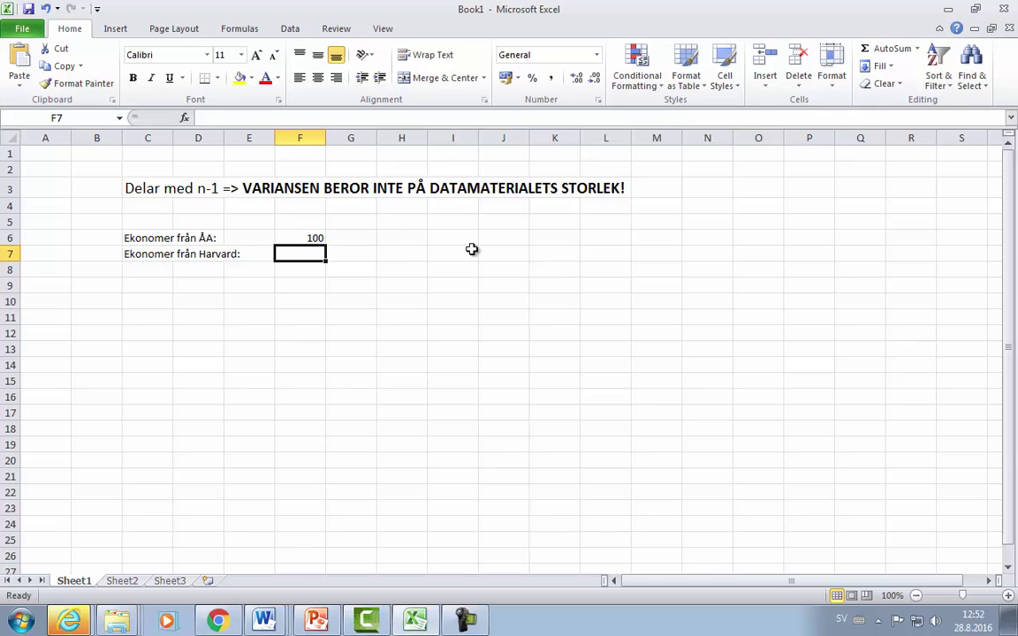
{"action": "type", "text": "1000"}
{"action": "key", "text": "Return"}
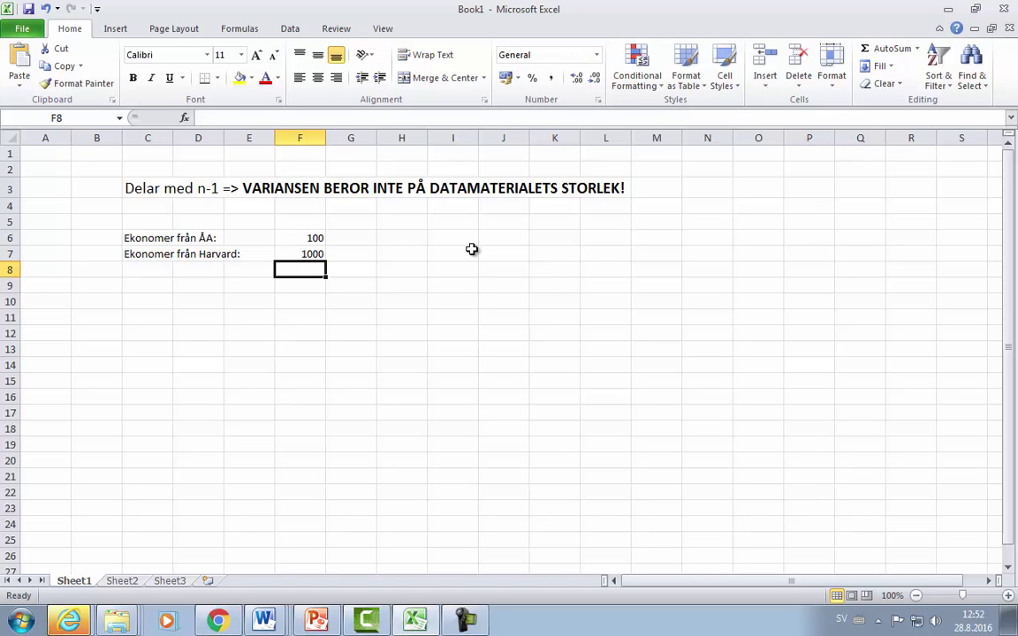
Step: Write the question "I vilken grupp är lönespridningen som störst?" in italics in J6
{"action": "left_click", "coordinate": [500, 237]}
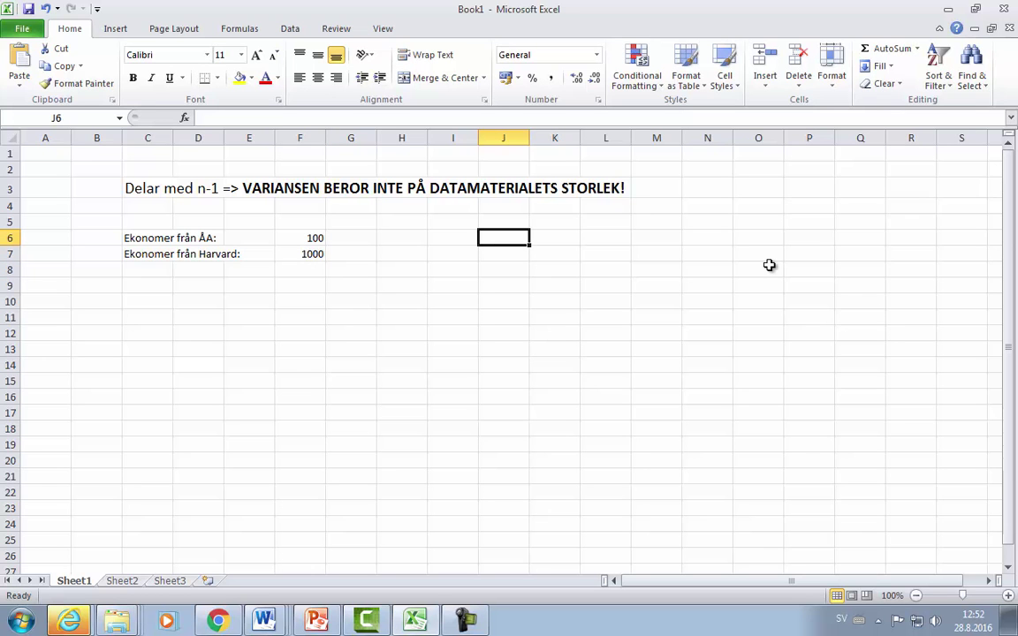
{"action": "type", "text": "I vilken grupp är lönespridningen som störst?"}
{"action": "left_click", "coordinate": [512, 285]}
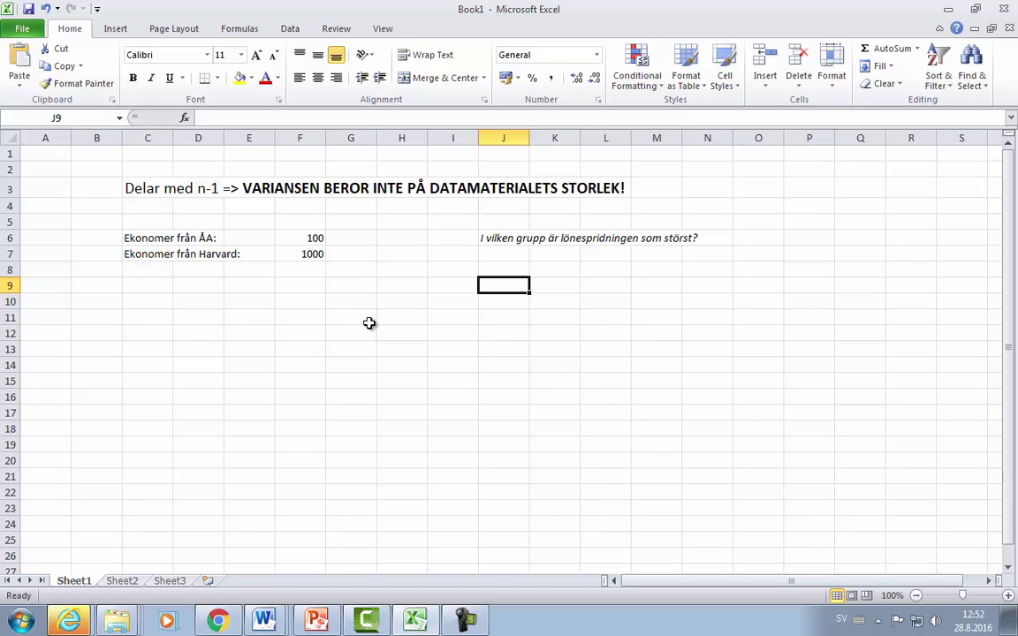
{"action": "left_click", "coordinate": [349, 254]}
{"action": "left_click", "coordinate": [311, 255]}
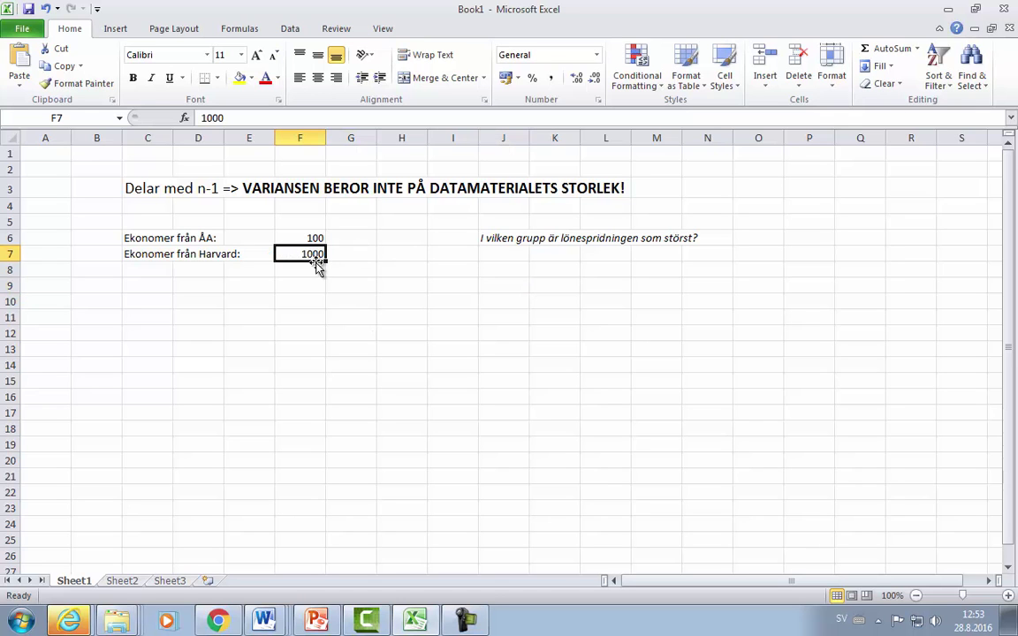
{"action": "left_click", "coordinate": [290, 235]}
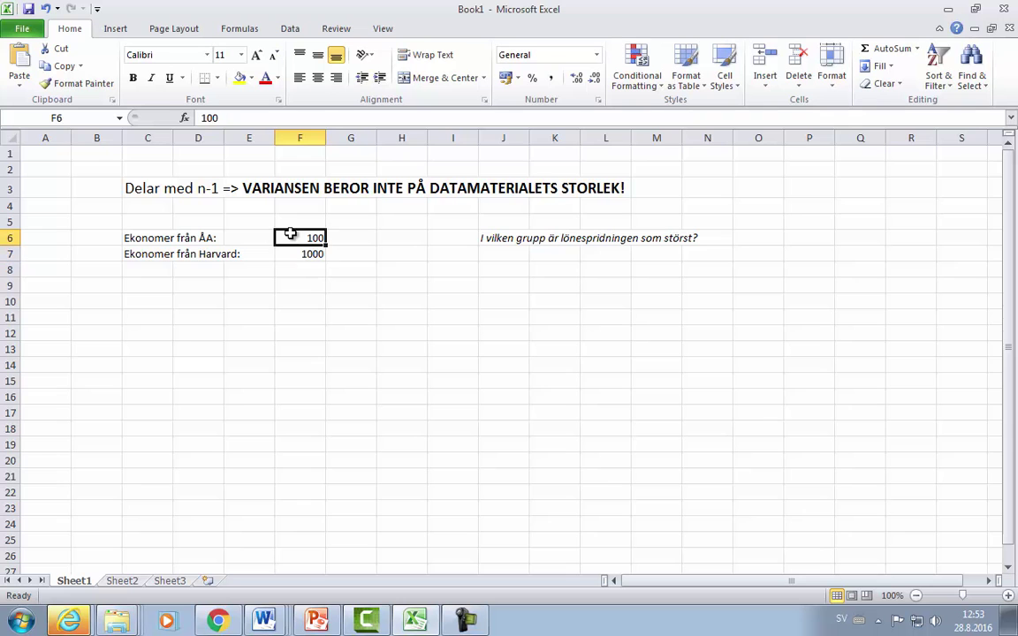
Step: Write the bold note "Dåligt mått: Variationsbredden = största värdet minus minsta" in F9, with example values 1 miljard in F11 and 0 in H11
{"action": "left_click", "coordinate": [301, 283]}
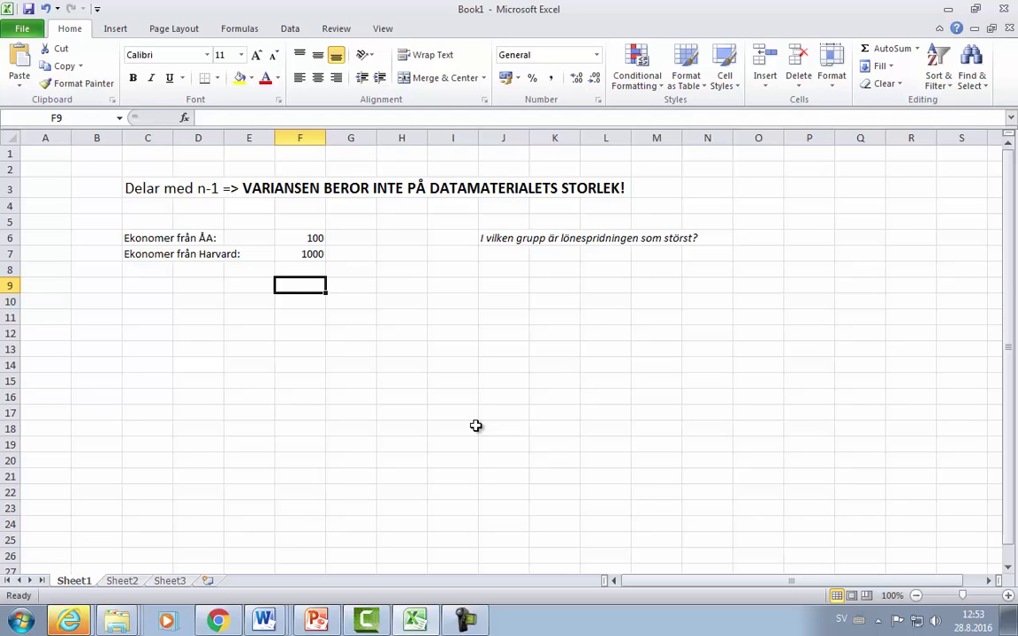
{"action": "left_click", "coordinate": [301, 322]}
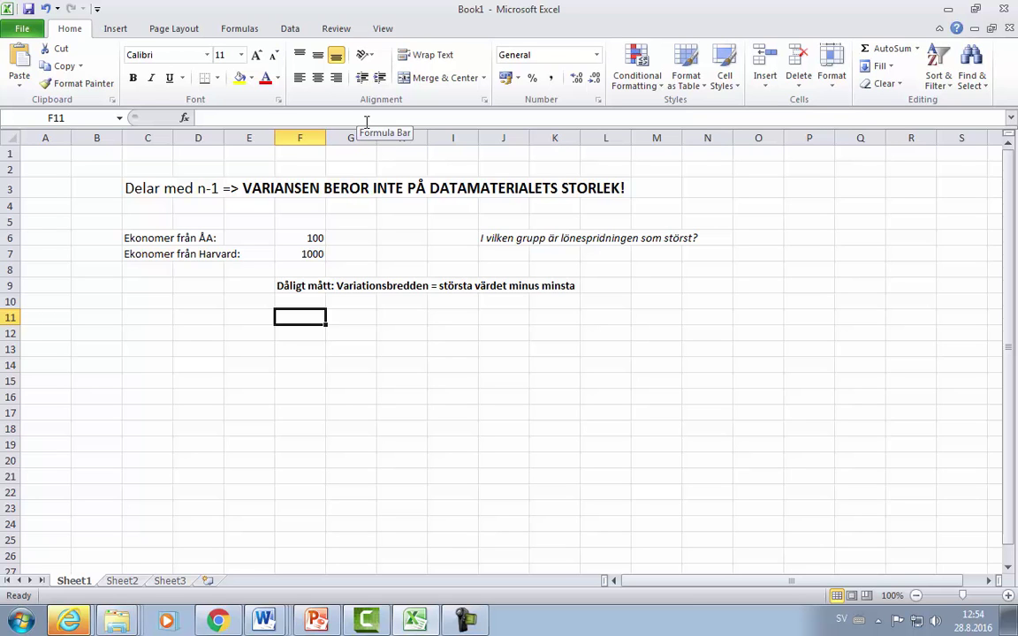
{"action": "type", "text": "1 miljard"}
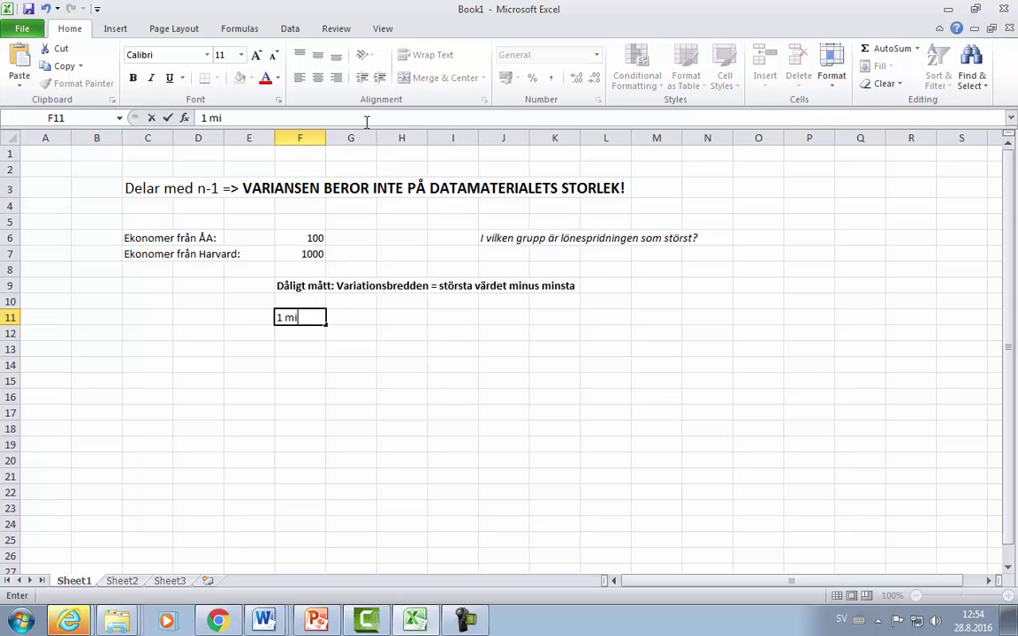
{"action": "key", "text": "Return"}
{"action": "key", "text": "Up"}
{"action": "key", "text": "Right"}
{"action": "key", "text": "Right"}
{"action": "type", "text": "0"}
{"action": "key", "text": "Return"}
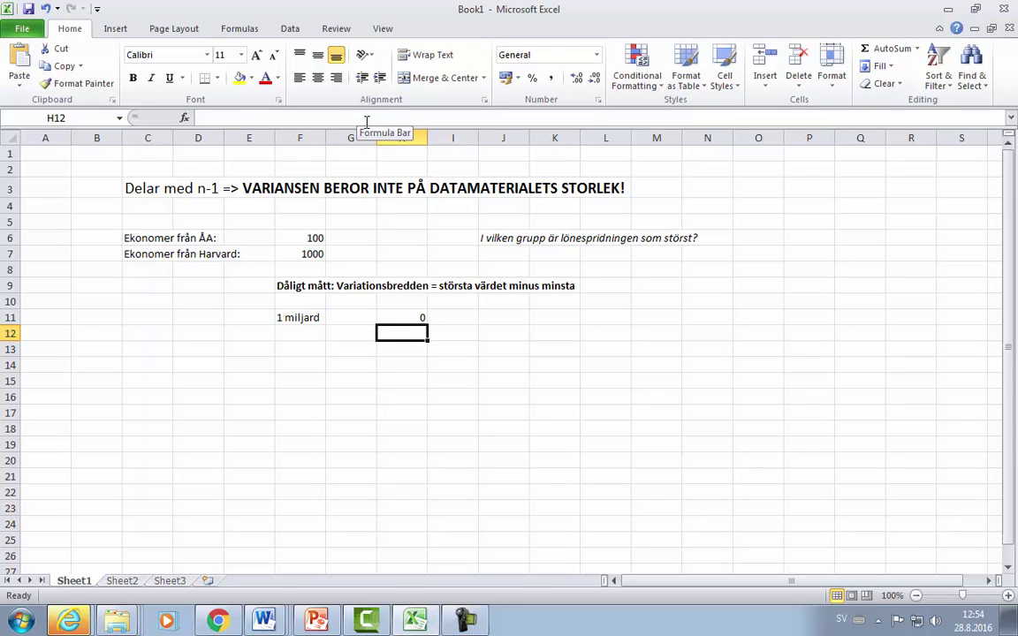
{"action": "left_click_drag", "start_coordinate": [302, 318], "coordinate": [400, 318]}
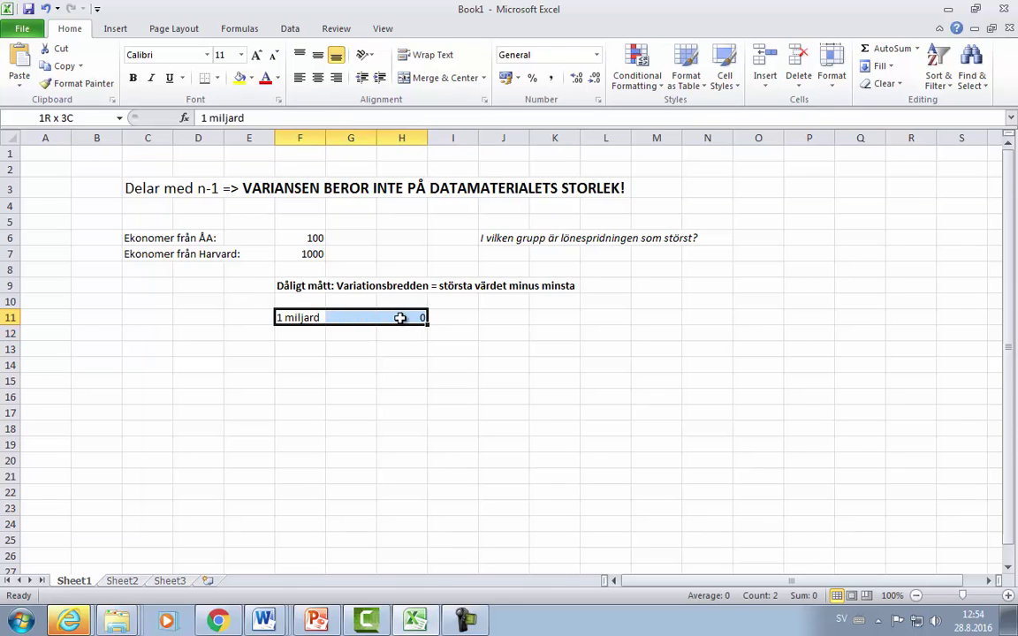
{"action": "key", "text": "Down"}
{"action": "key", "text": "Down"}
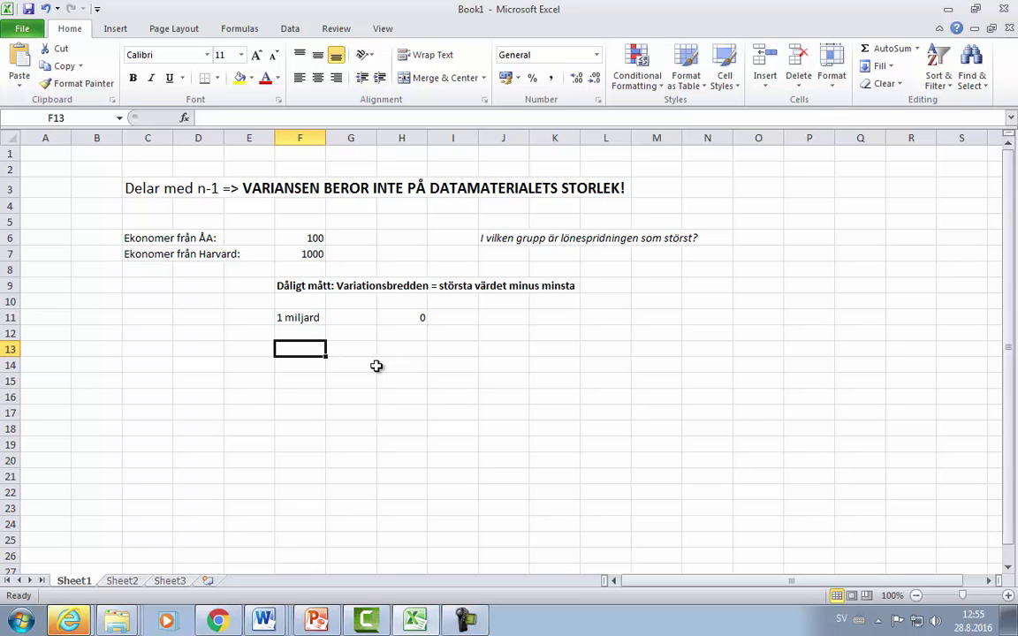
{"action": "left_click_drag", "start_coordinate": [302, 318], "coordinate": [415, 318]}
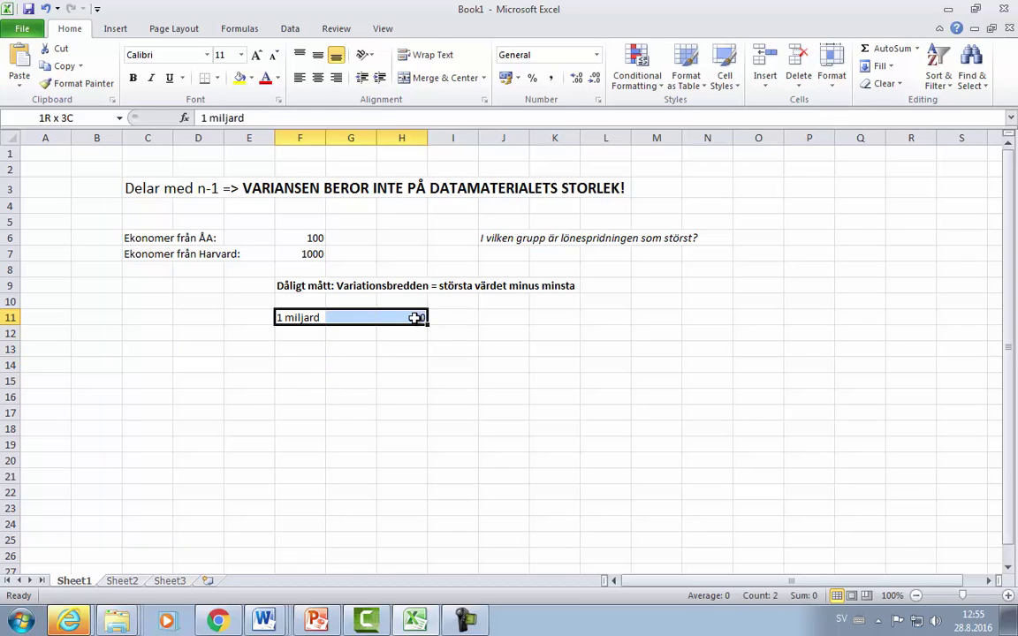
{"action": "left_click", "coordinate": [299, 355]}
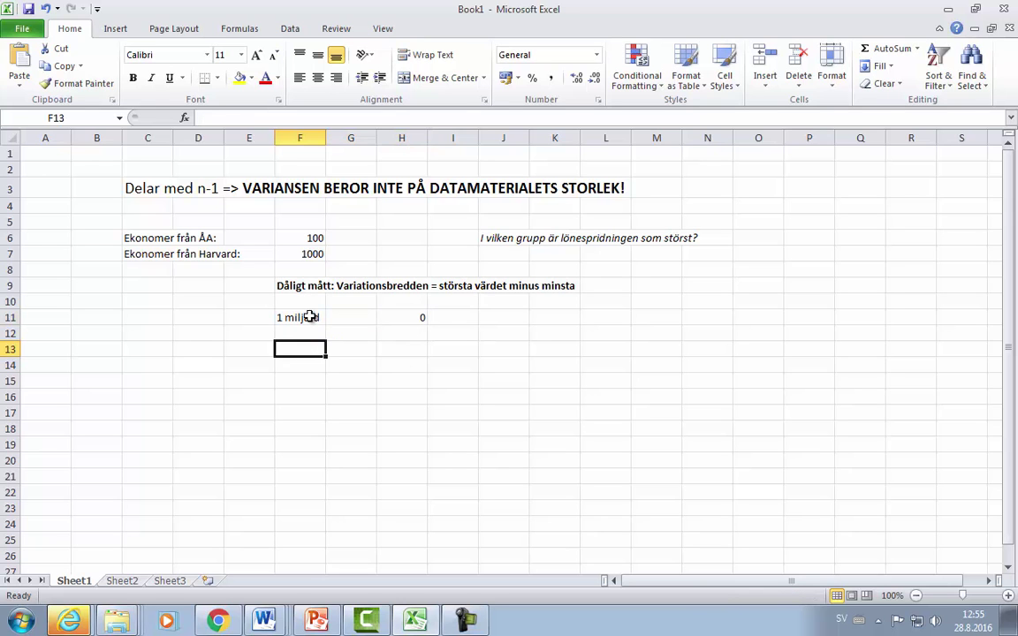
{"action": "left_click", "coordinate": [311, 317]}
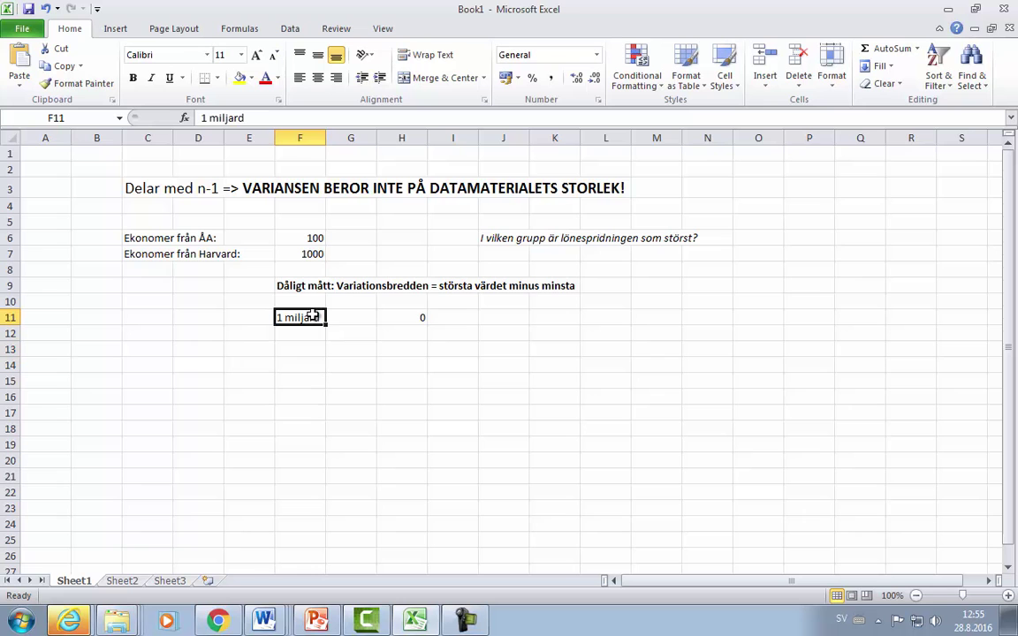
Step: Clear the example values in F11 and H11 and the variationsbredden note in row 9
{"action": "left_click", "coordinate": [419, 315]}
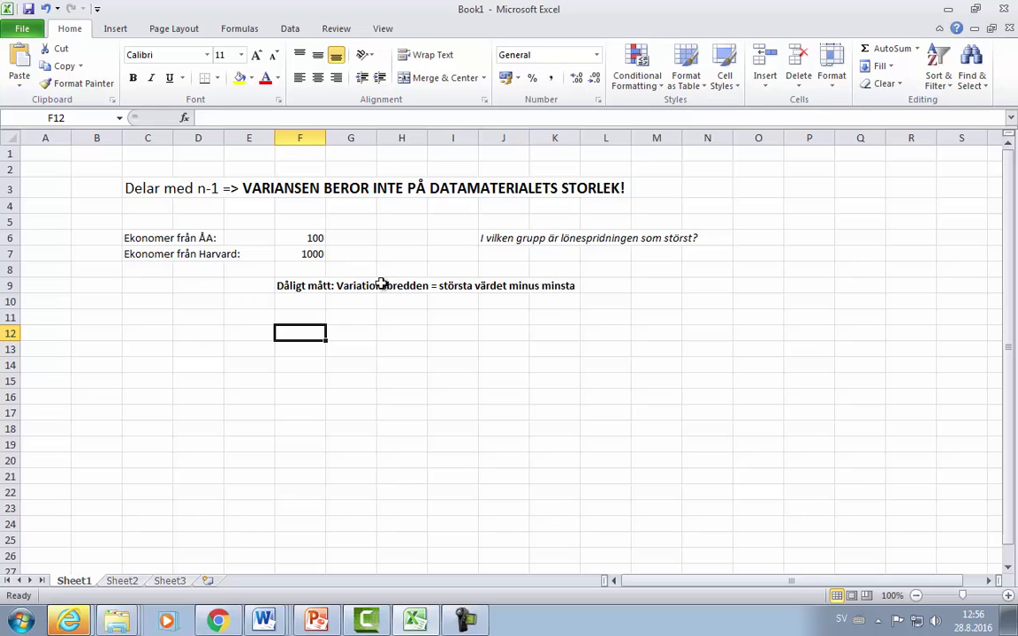
{"action": "left_click", "coordinate": [311, 238]}
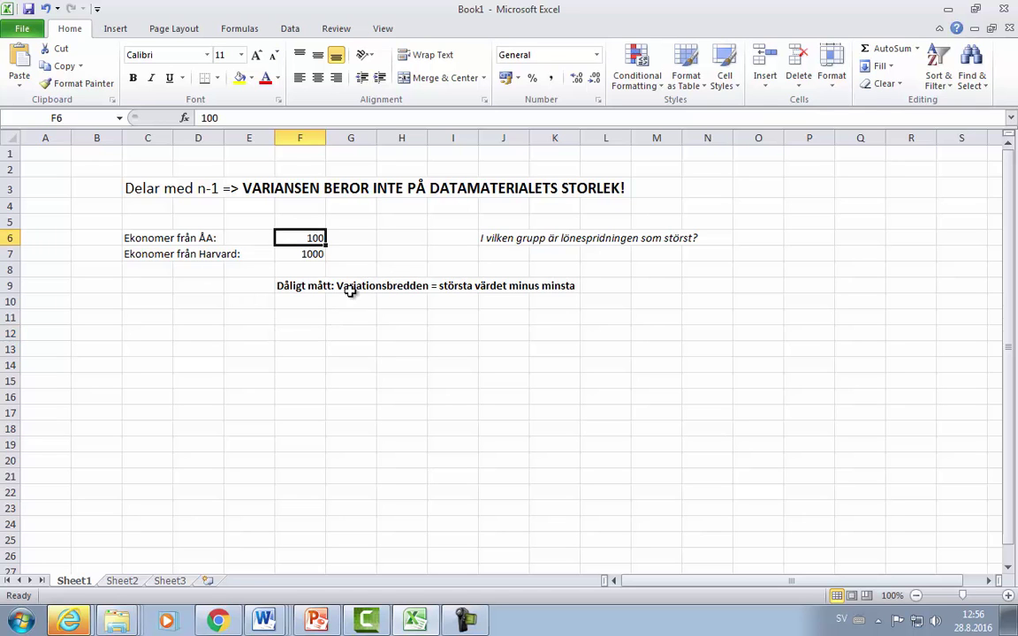
{"action": "left_click", "coordinate": [314, 254]}
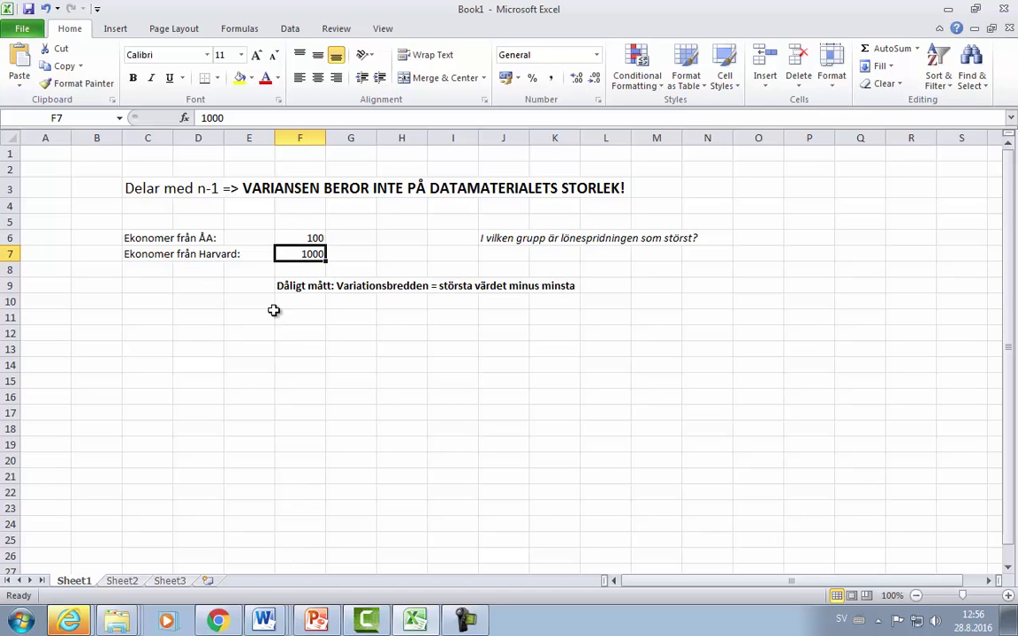
{"action": "left_click", "coordinate": [9, 285]}
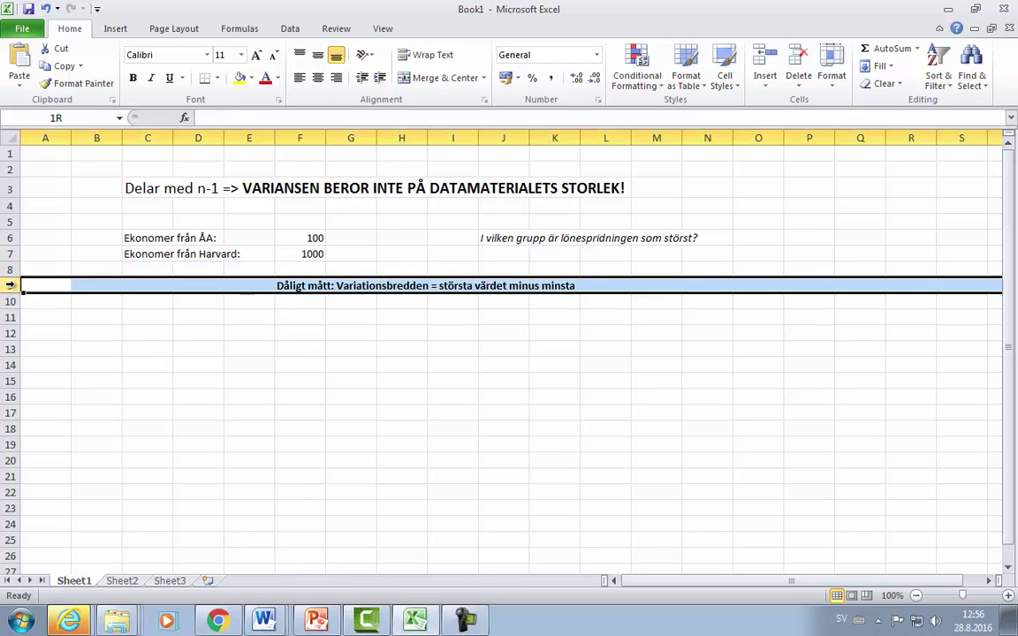
{"action": "key", "text": "Delete"}
Step: Enter "50 %:" in G10 and G11, with the salaries 2000 in H10 and 3000 in H11
{"action": "left_click", "coordinate": [249, 301]}
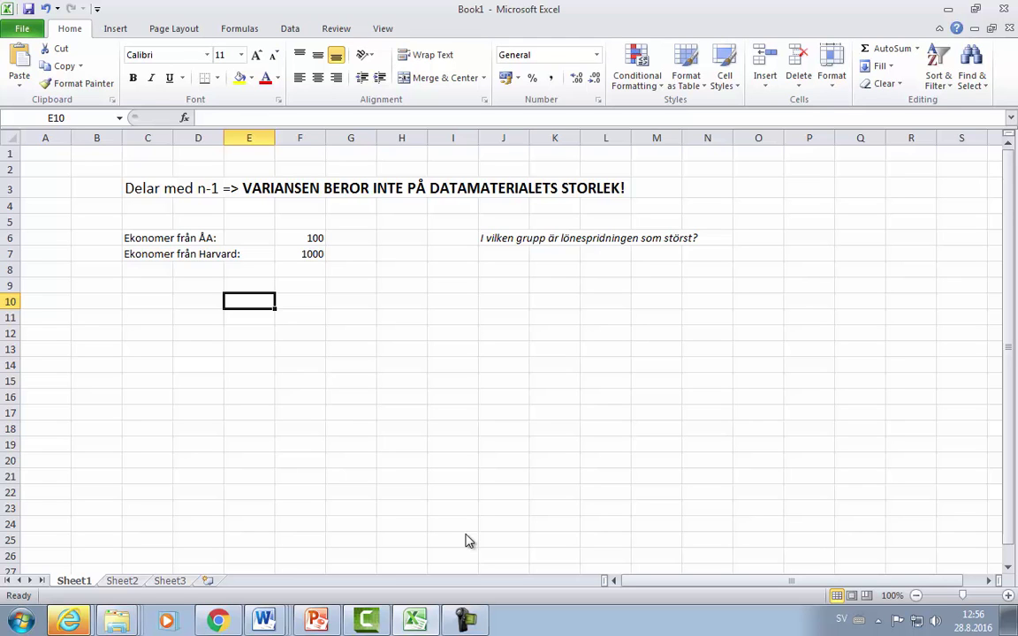
{"action": "key", "text": "Right"}
{"action": "key", "text": "Right"}
{"action": "key", "text": "Right"}
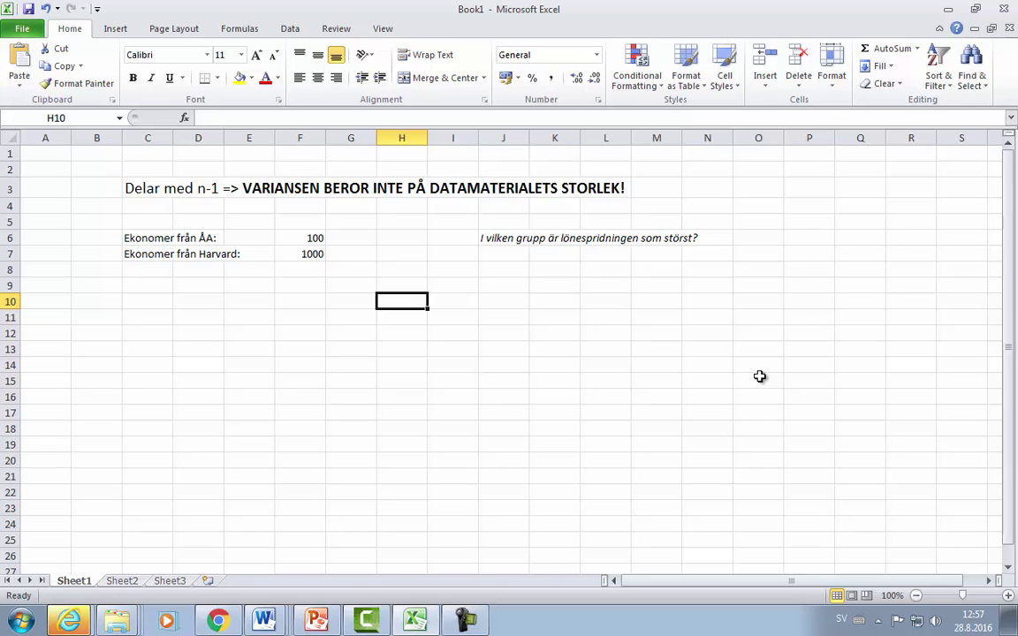
{"action": "type", "text": "2000"}
{"action": "key", "text": "Return"}
{"action": "type", "text": "3000"}
{"action": "key", "text": "Return"}
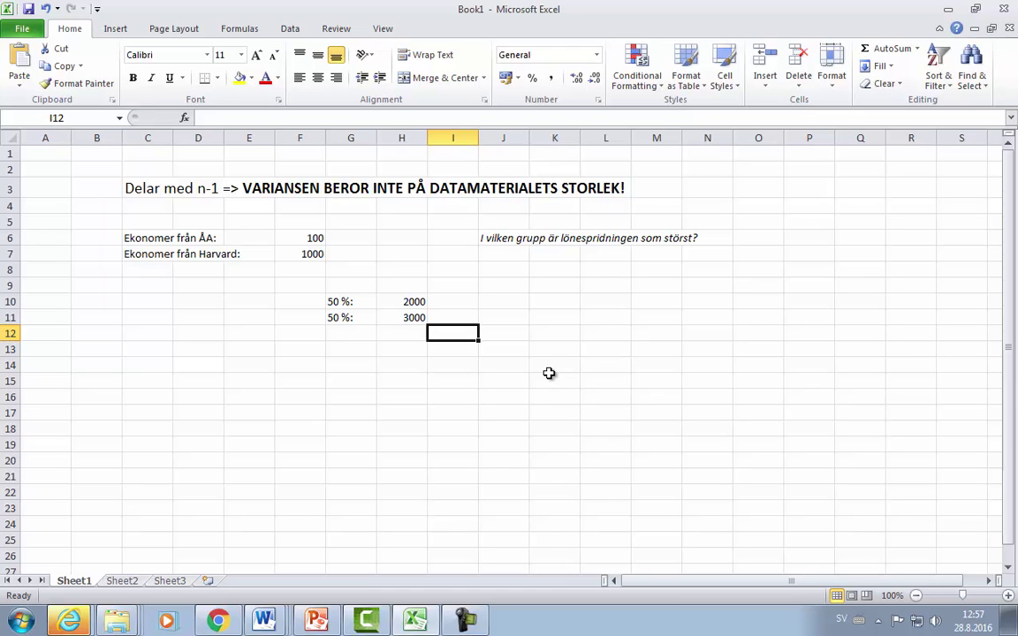
{"action": "left_click", "coordinate": [411, 301]}
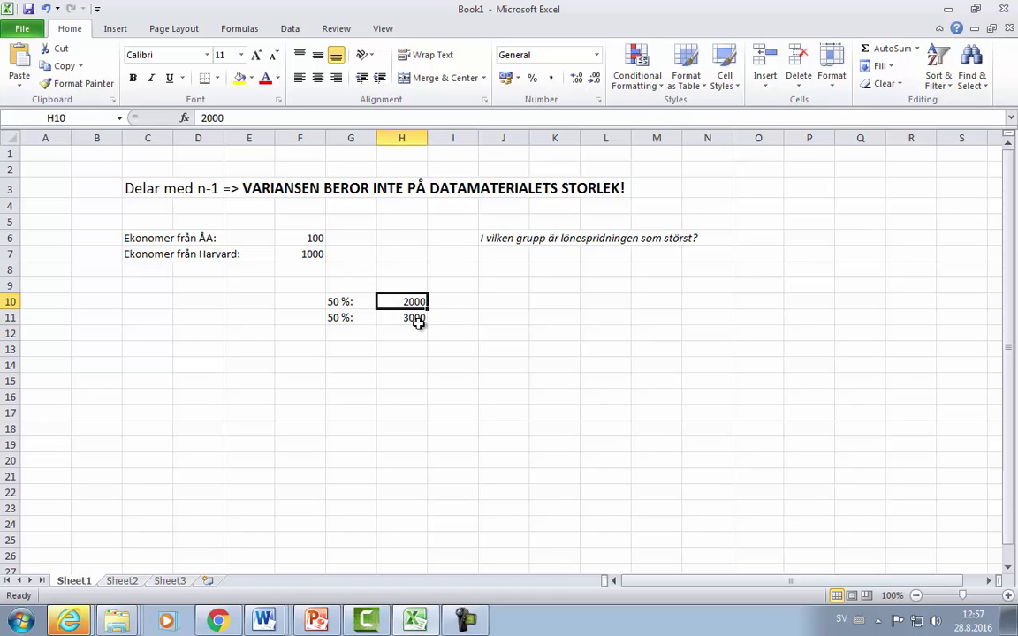
{"action": "left_click", "coordinate": [415, 318]}
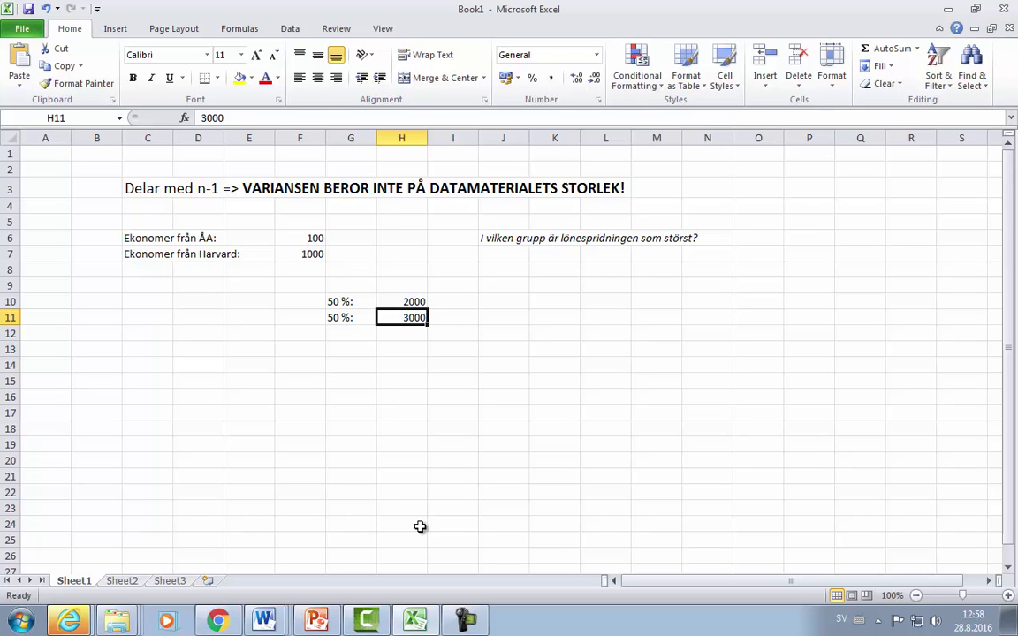
Step: Enter the headings "Åbo Akademi (2 ekonomer):" in C14 and "Harvard (3 ekonomer):" in K14
{"action": "left_click", "coordinate": [145, 360]}
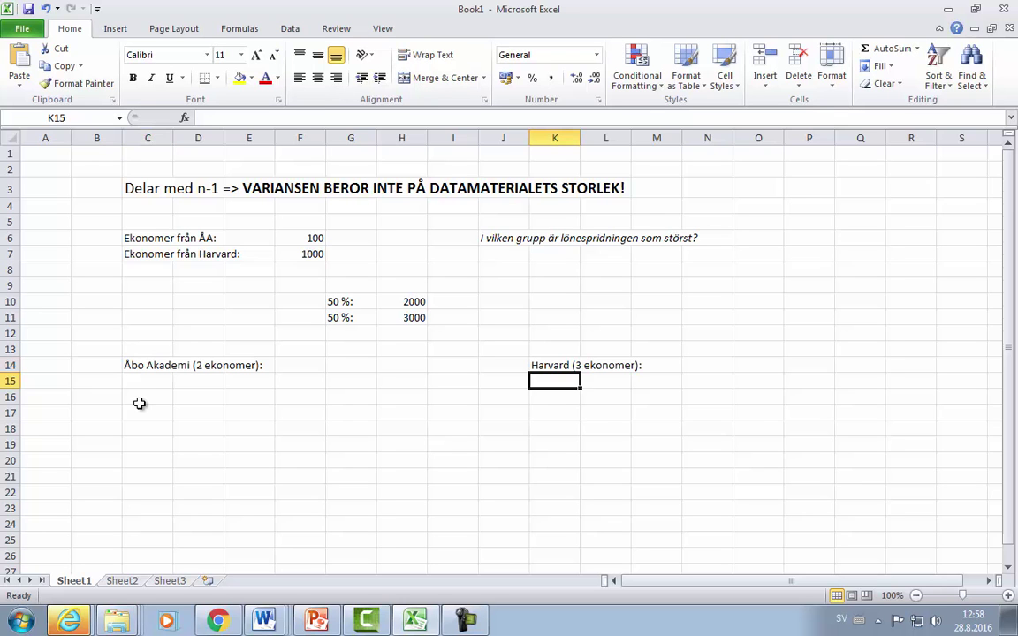
Step: Under the Åbo Akademi heading, enter the salary pairs 2000 and 2000 in C16:C17, and 2000 and 3000 in D16:D17
{"action": "left_click", "coordinate": [140, 400]}
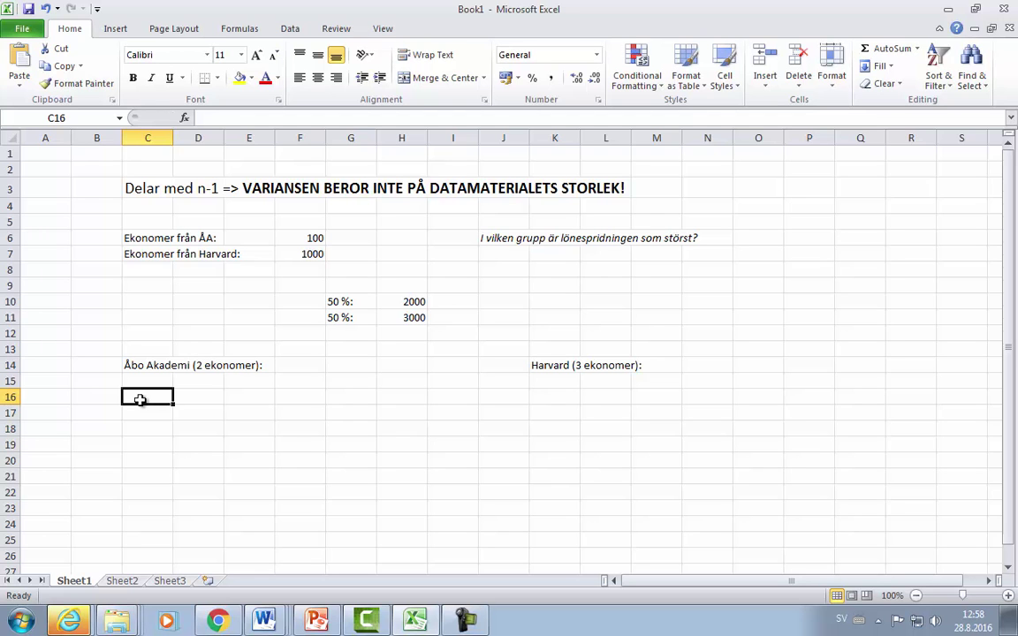
{"action": "type", "text": "2000"}
{"action": "key", "text": "Return"}
{"action": "type", "text": "2000"}
{"action": "key", "text": "Return"}
{"action": "left_click_drag", "start_coordinate": [139, 400], "coordinate": [147, 414]}
{"action": "left_click", "coordinate": [198, 400]}
{"action": "type", "text": "3000"}
{"action": "key", "text": "Return"}
{"action": "type", "text": "3000"}
{"action": "key", "text": "Return"}
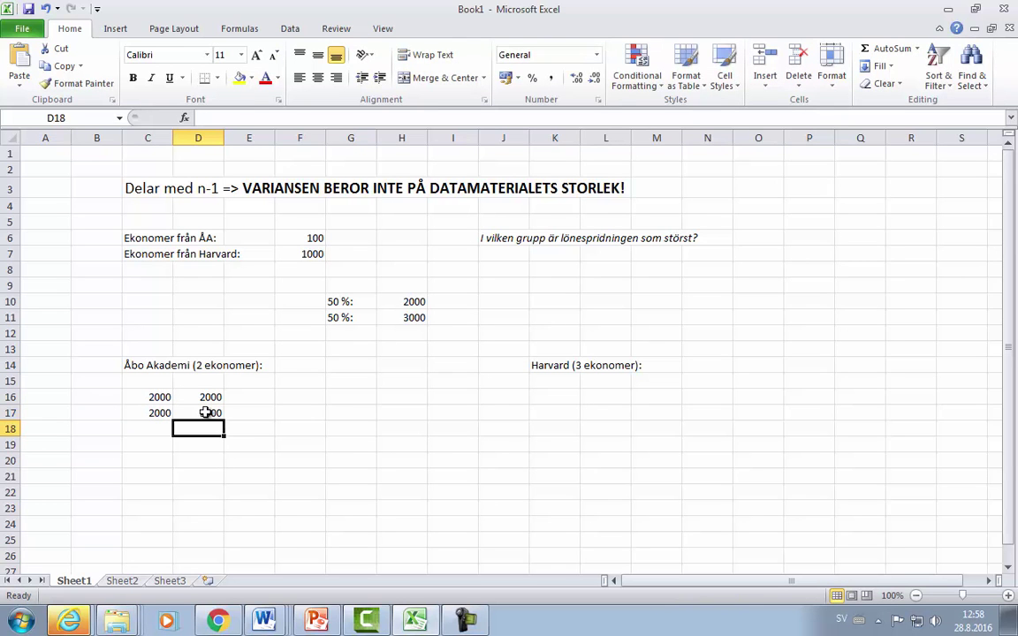
Step: Complete the Åbo Akademi salary pairs with 3000 and 2000 in E16:E17, and 3000 and 3000 in F16:F17
{"action": "left_click", "coordinate": [239, 398]}
{"action": "type", "text": "3000"}
{"action": "key", "text": "Return"}
{"action": "type", "text": "2000"}
{"action": "key", "text": "Return"}
{"action": "key", "text": "Up"}
{"action": "key", "text": "Up"}
{"action": "key", "text": "Right"}
{"action": "type", "text": "3000"}
{"action": "key", "text": "Return"}
{"action": "type", "text": "3000"}
{"action": "key", "text": "Return"}
{"action": "left_click_drag", "start_coordinate": [302, 397], "coordinate": [305, 413]}
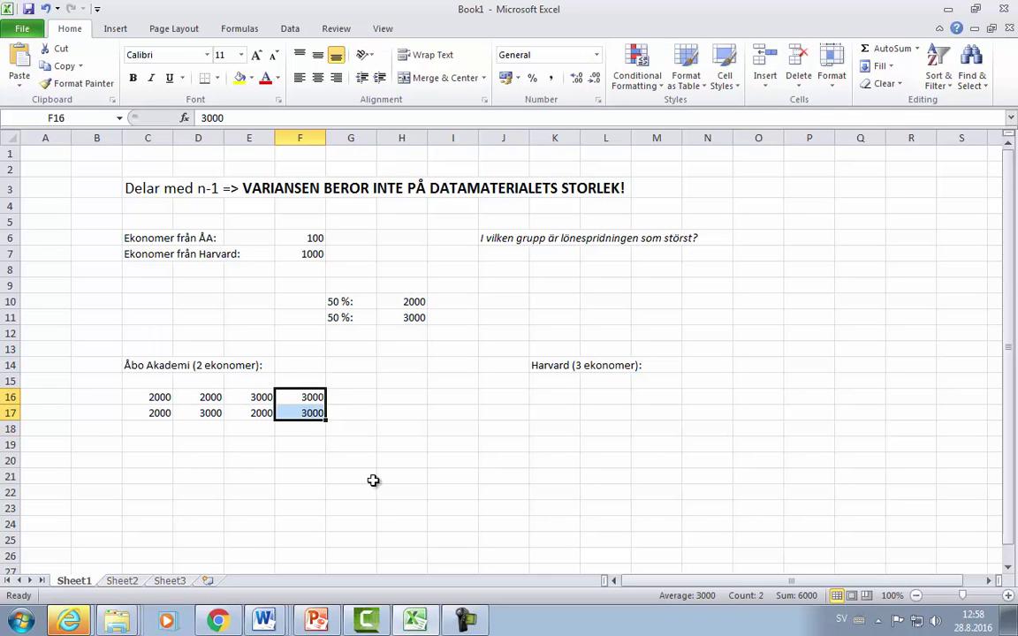
{"action": "left_click", "coordinate": [159, 444]}
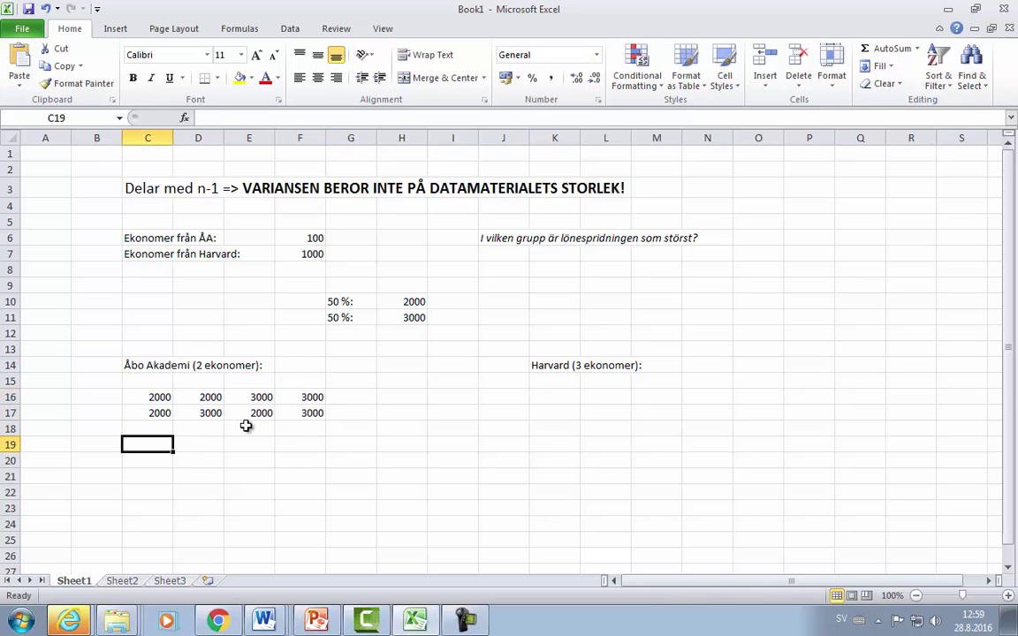
{"action": "left_click_drag", "start_coordinate": [150, 399], "coordinate": [318, 411]}
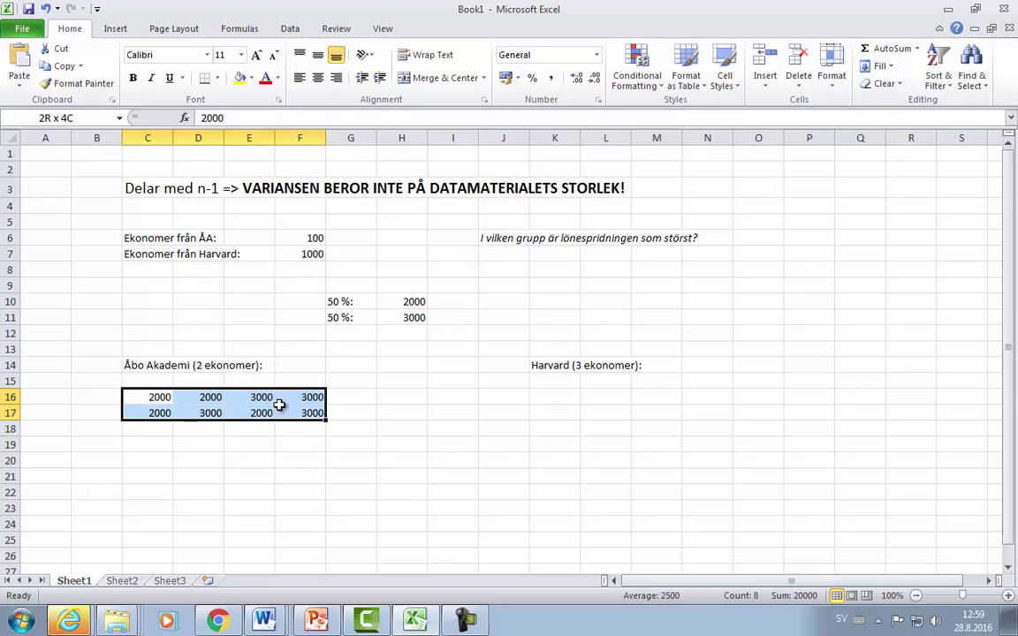
{"action": "left_click", "coordinate": [150, 443]}
{"action": "left_click_drag", "start_coordinate": [156, 394], "coordinate": [156, 408]}
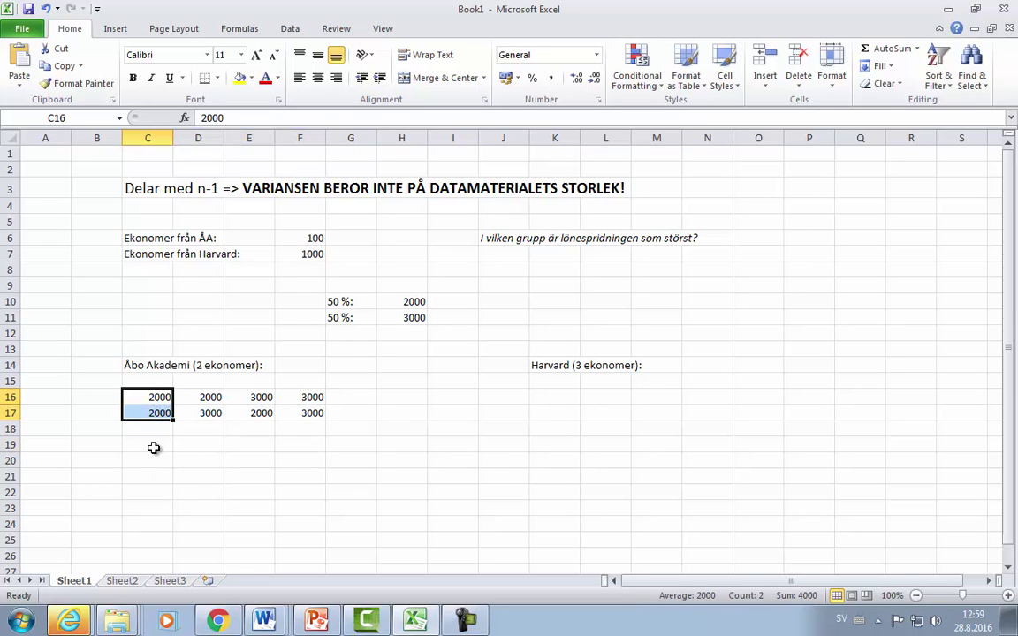
Step: Calculate the sample variance of the first Åbo Akademi salary pair in C19 with =VAR(C16:C17)
{"action": "left_click", "coordinate": [152, 445]}
{"action": "type", "text": "="}
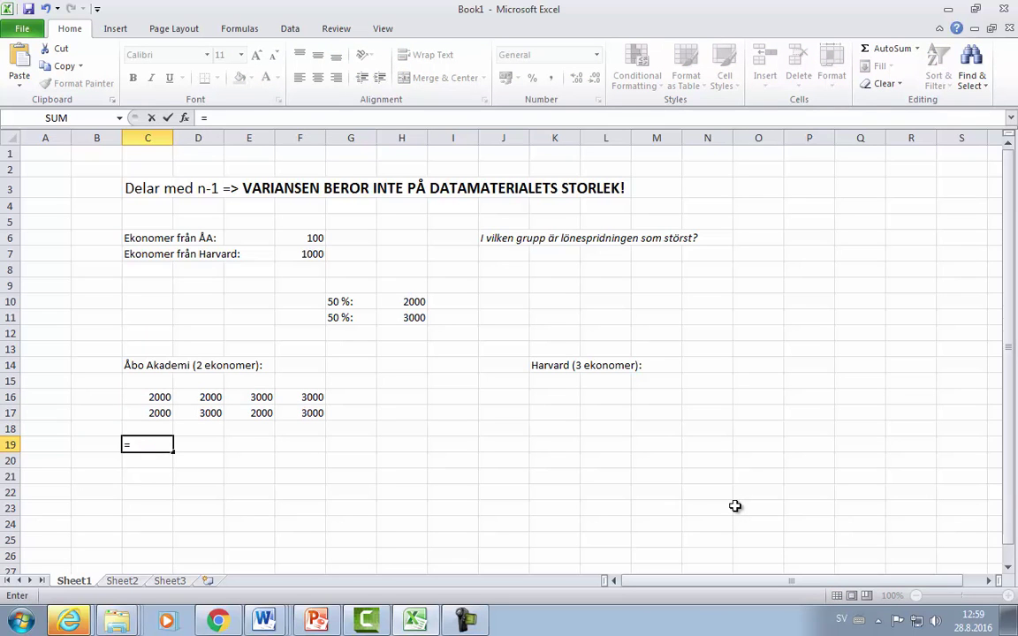
{"action": "type", "text": "var"}
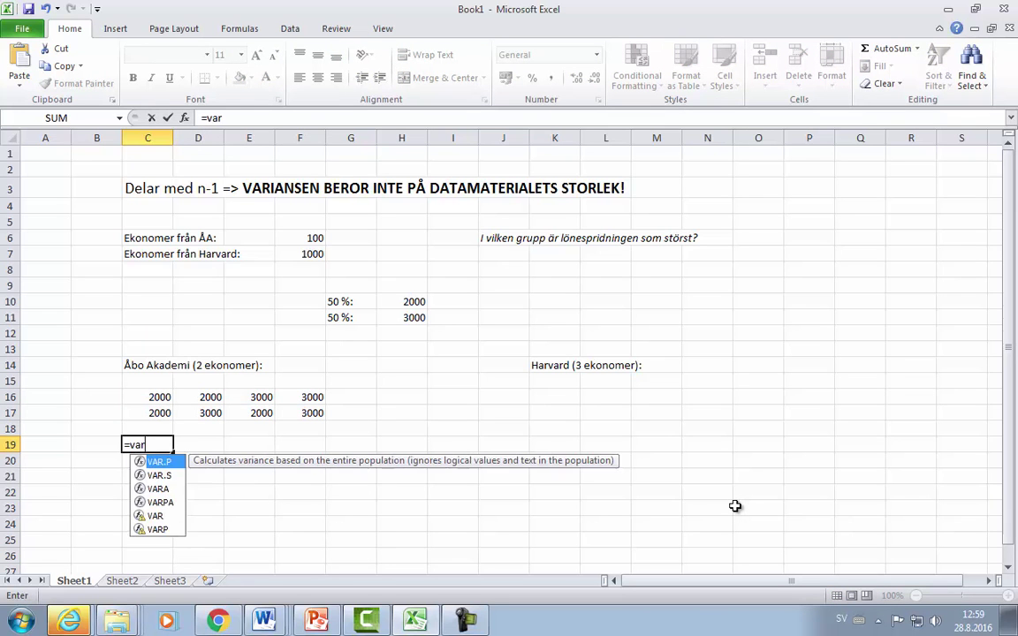
{"action": "key", "text": "Return"}
{"action": "key", "text": "Up"}
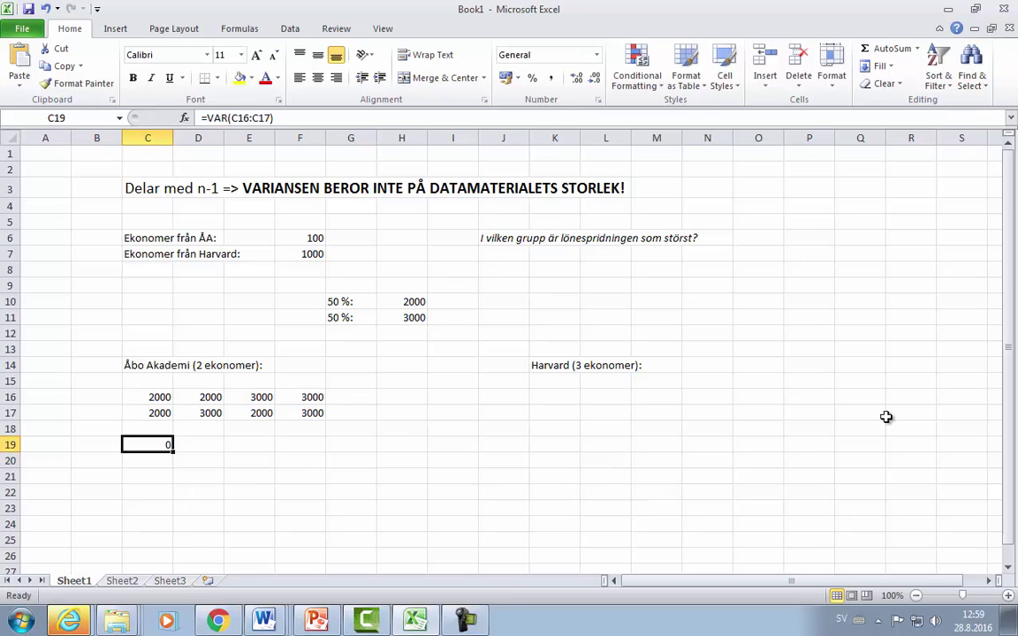
Step: Copy the variance formula from C19 across D19:F19 for the other Åbo Akademi salary pairs
{"action": "key", "text": "ctrl+c"}
{"action": "key", "text": "Right"}
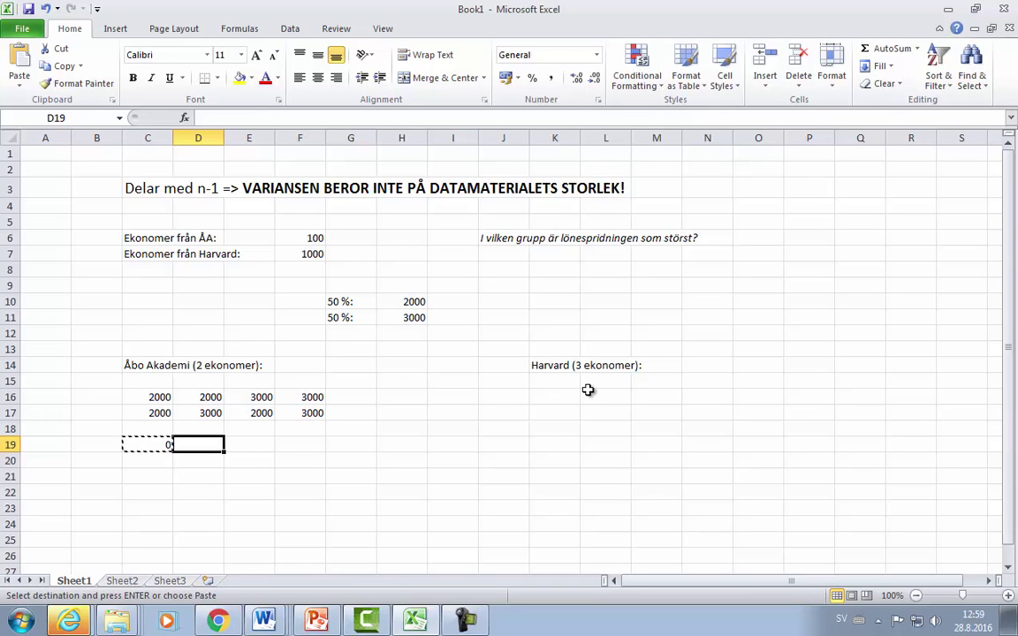
{"action": "key", "text": "ctrl+v"}
{"action": "key", "text": "Right"}
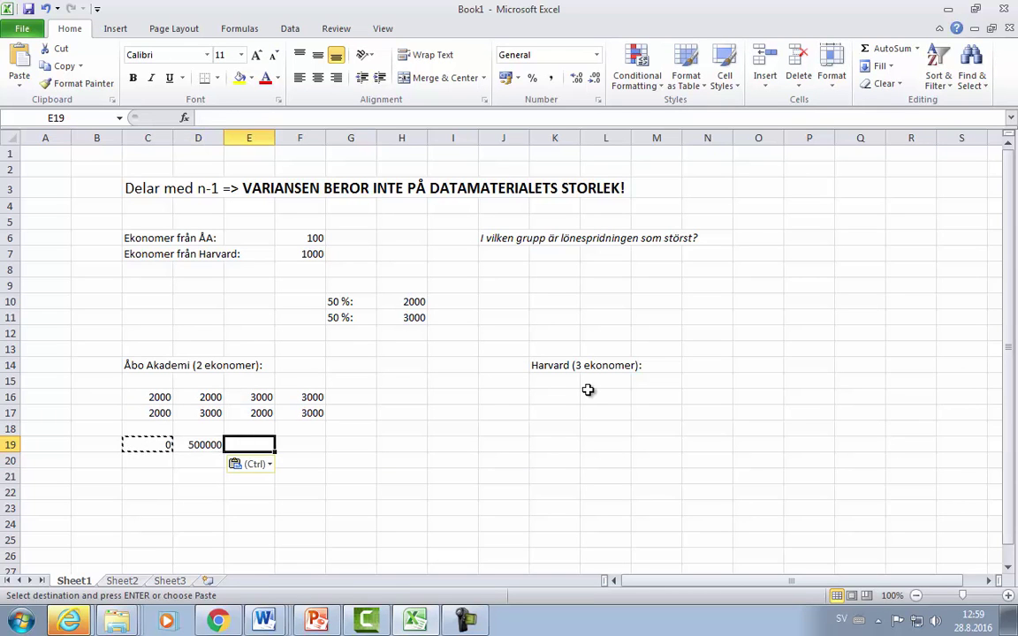
{"action": "key", "text": "Left"}
{"action": "key", "text": "ctrl+c"}
{"action": "key", "text": "Right"}
{"action": "key", "text": "ctrl+v"}
{"action": "key", "text": "Right"}
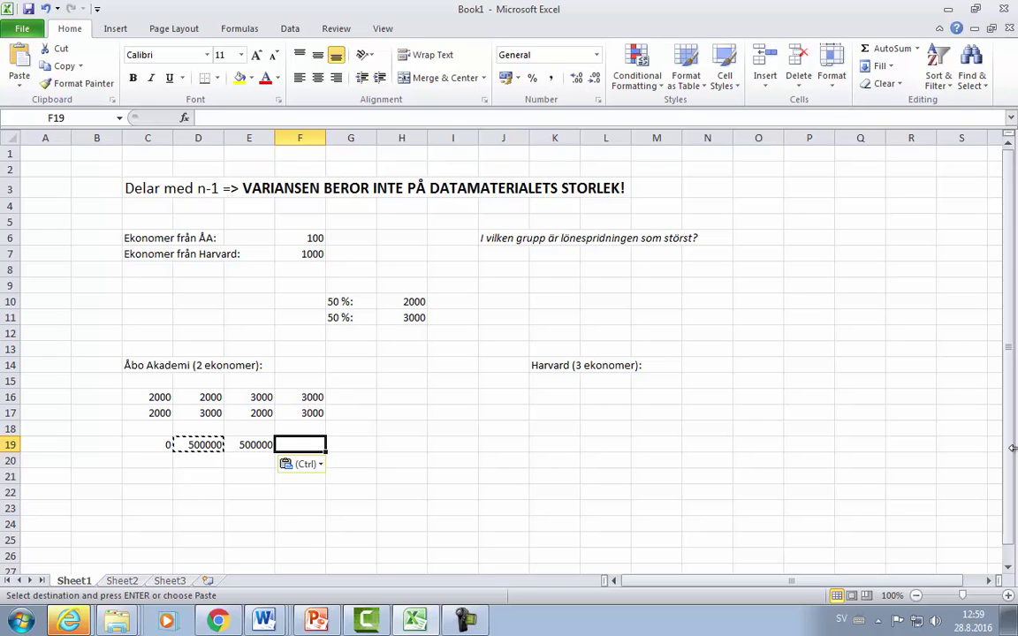
{"action": "key", "text": "ctrl+v"}
Step: Label the Åbo Akademi variance row "n-1:" in B19
{"action": "key", "text": "Down"}
{"action": "key", "text": "Down"}
{"action": "key", "text": "Left"}
{"action": "key", "text": "Left"}
{"action": "key", "text": "Left"}
{"action": "key", "text": "Left"}
{"action": "key", "text": "Up"}
{"action": "key", "text": "Up"}
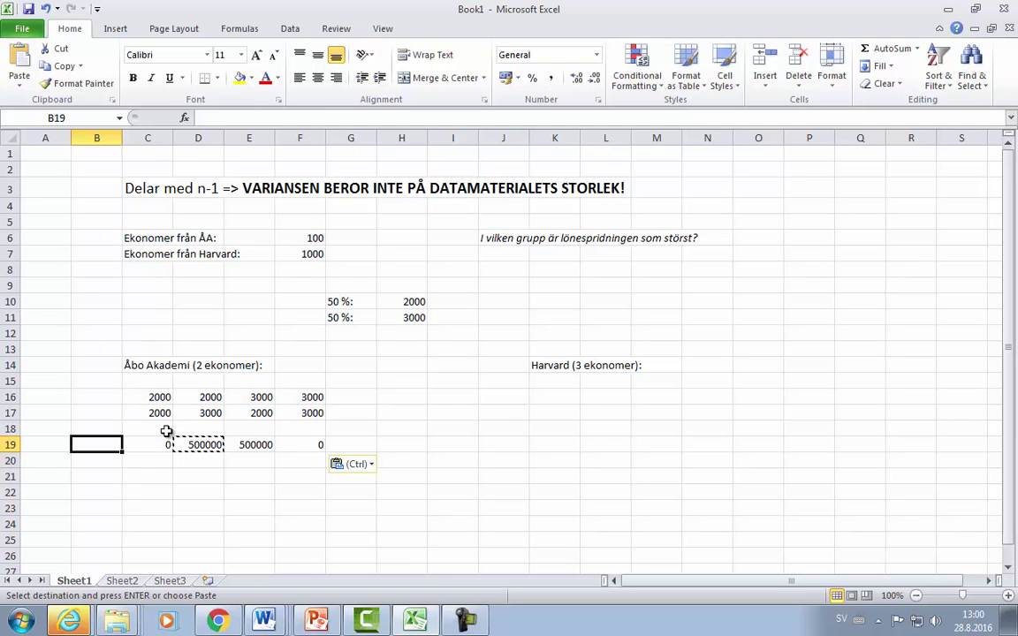
{"action": "type", "text": "n-1:"}
{"action": "key", "text": "Return"}
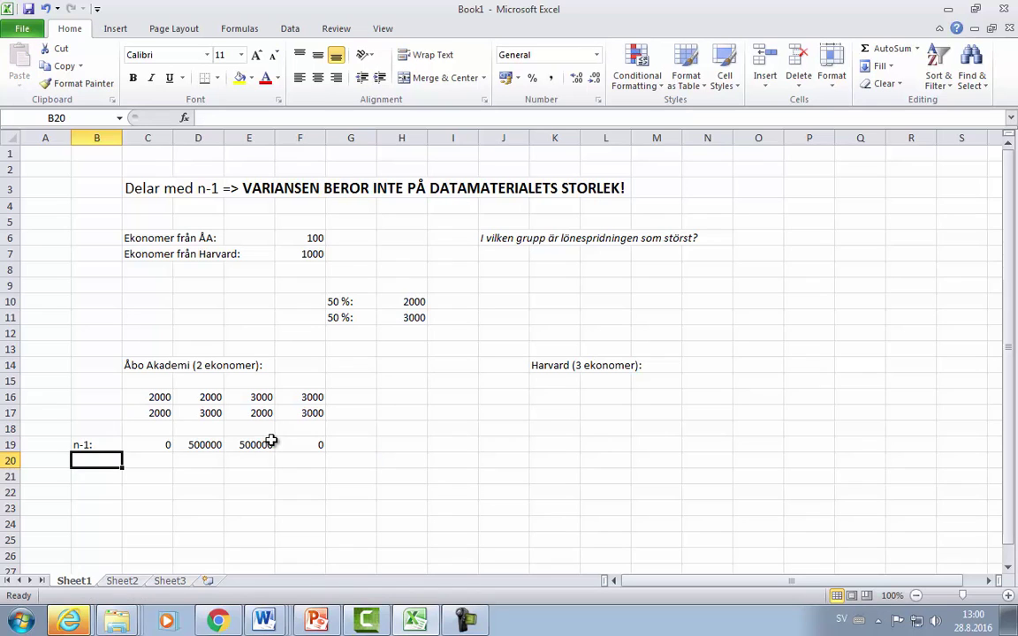
Step: Under the Harvard heading, enter the first salary combination of 2000, 2000 and 2000 in K16:K18
{"action": "left_click", "coordinate": [554, 399]}
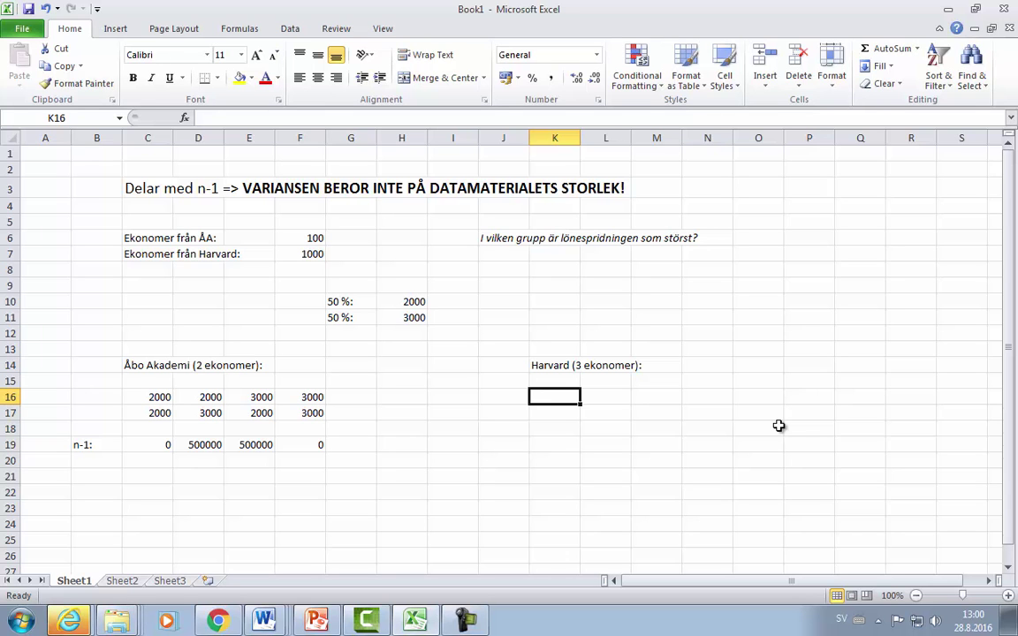
{"action": "type", "text": "2000"}
{"action": "key", "text": "Return"}
{"action": "type", "text": "2000"}
{"action": "key", "text": "Return"}
{"action": "type", "text": "20"}
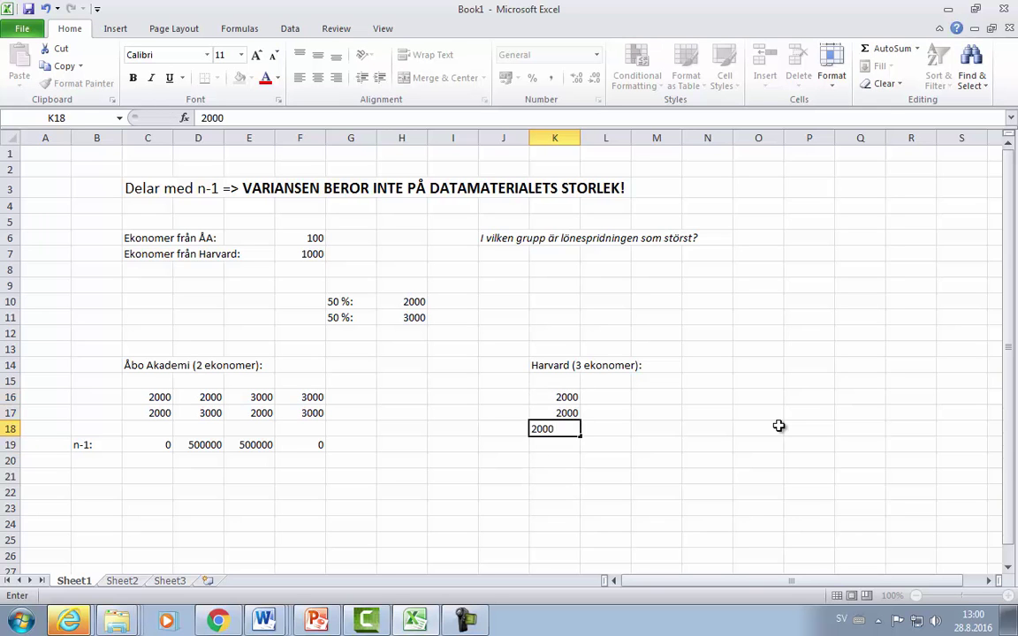
{"action": "type", "text": "00"}
{"action": "key", "text": "Return"}
Step: Enter 2000, 3000 and 3000 in L16:L18, and the remaining Harvard combinations of 2000 and 3000 in M16:R18
{"action": "left_click", "coordinate": [606, 397]}
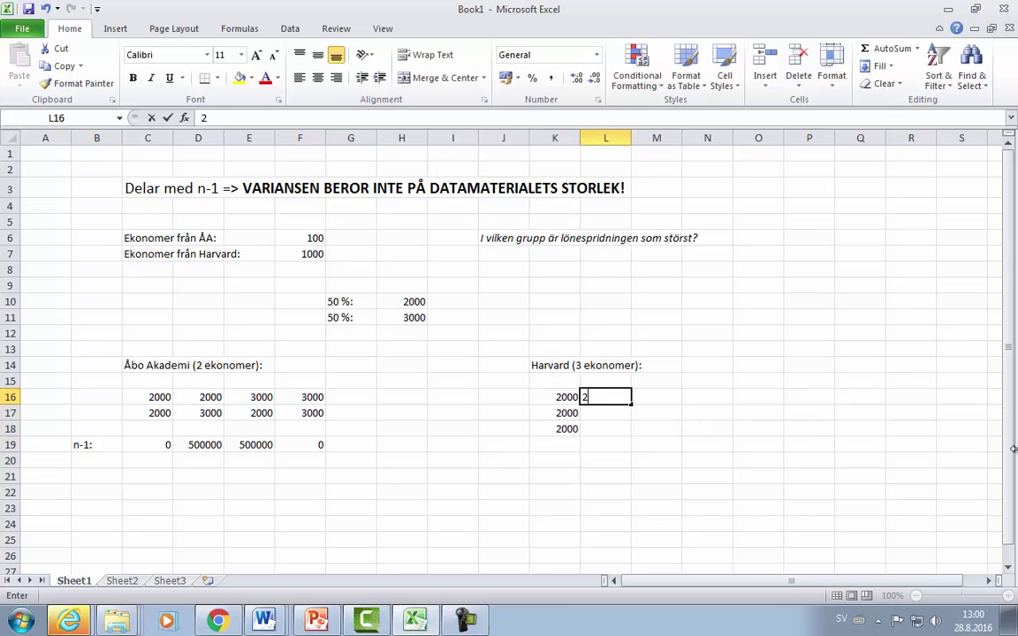
{"action": "type", "text": "2000"}
{"action": "key", "text": "Return"}
{"action": "type", "text": "3000"}
{"action": "key", "text": "Return"}
{"action": "type", "text": "3000"}
{"action": "key", "text": "Return"}
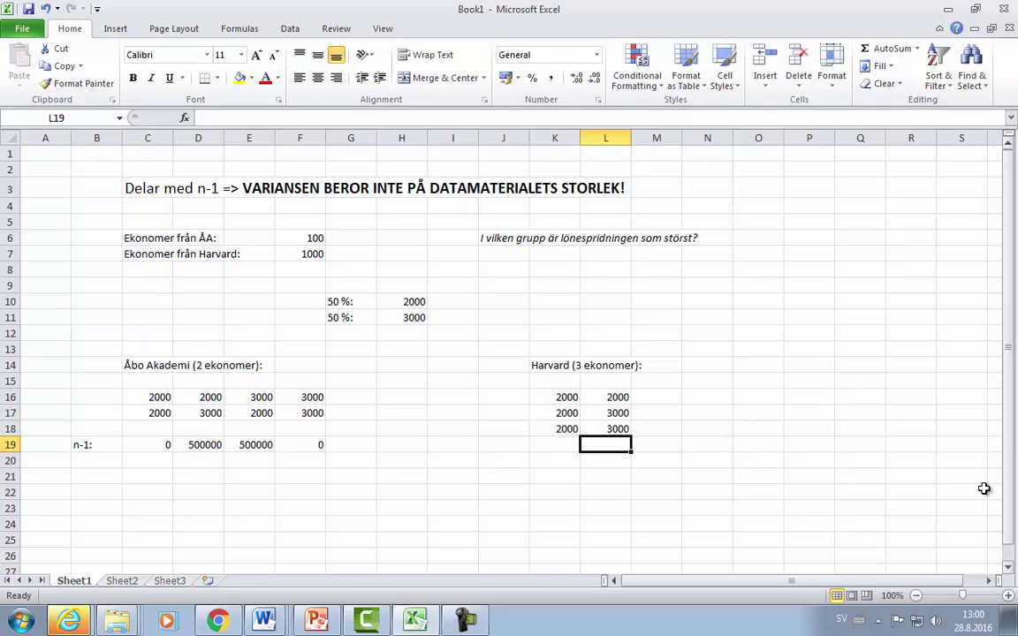
{"action": "left_click", "coordinate": [664, 414]}
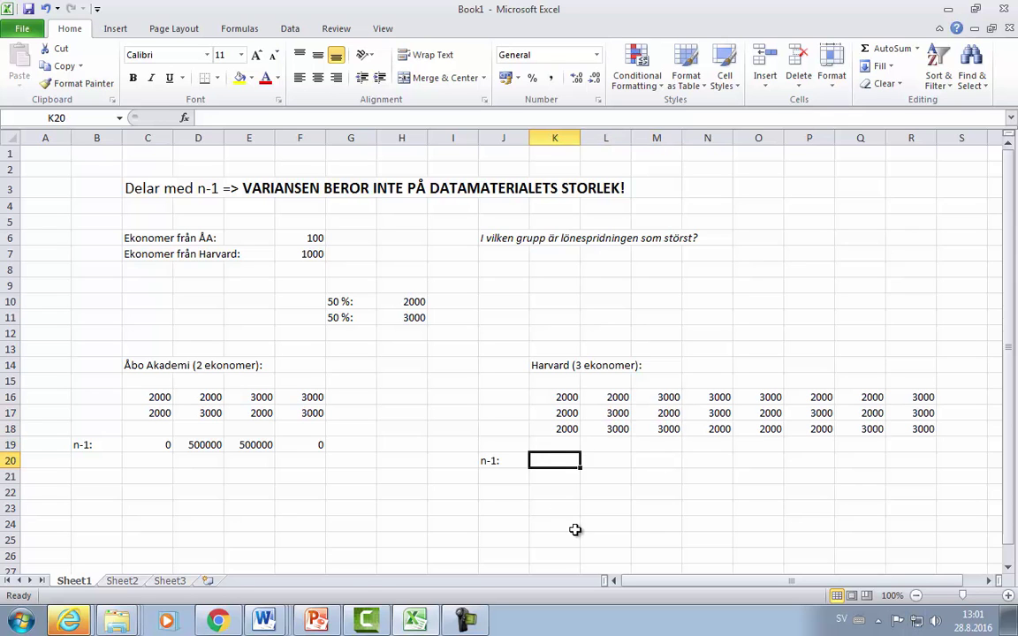
Step: Calculate the first Harvard group's variance in K20 with =VAR(K16:K18), and copy the formula across to R20
{"action": "left_click_drag", "start_coordinate": [572, 398], "coordinate": [568, 430]}
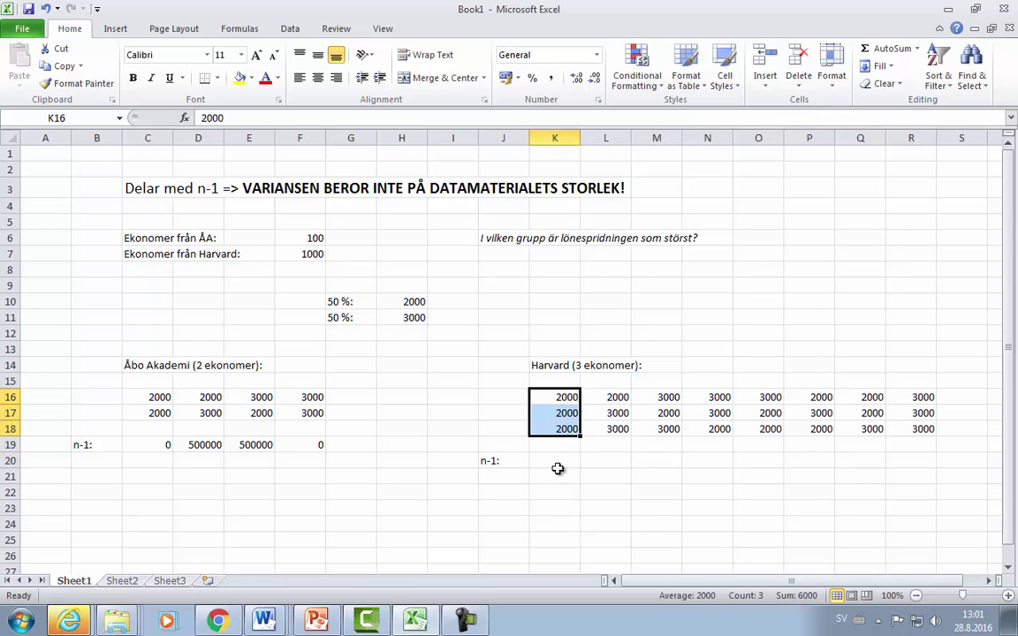
{"action": "left_click", "coordinate": [555, 460]}
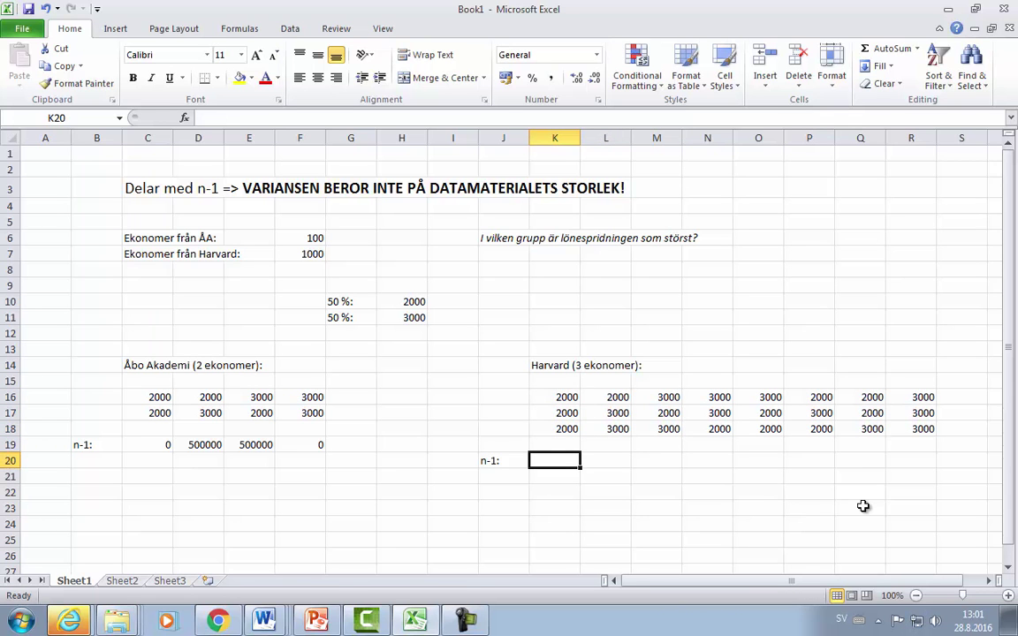
{"action": "type", "text": "=var(K16:K18)"}
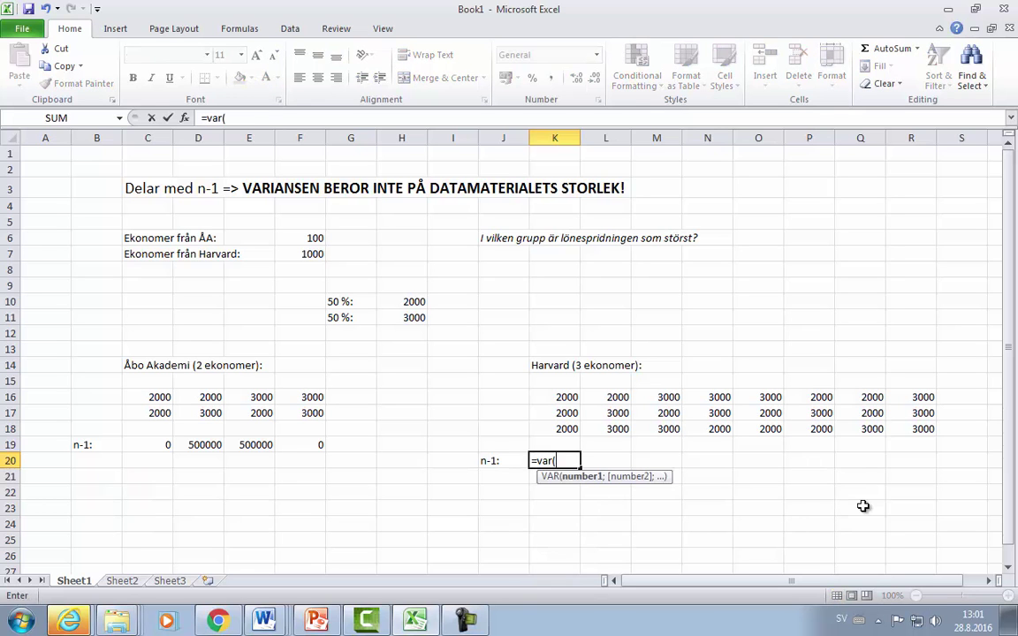
{"action": "key", "text": "ctrl+Return"}
{"action": "key", "text": "ctrl+c"}
{"action": "key", "text": "Right"}
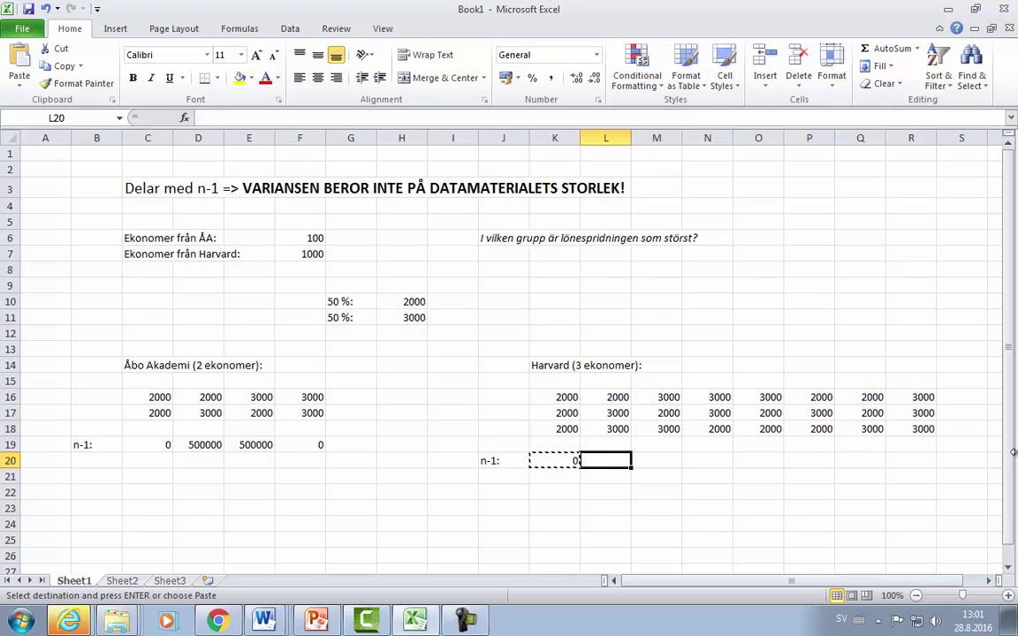
{"action": "key", "text": "ctrl+v"}
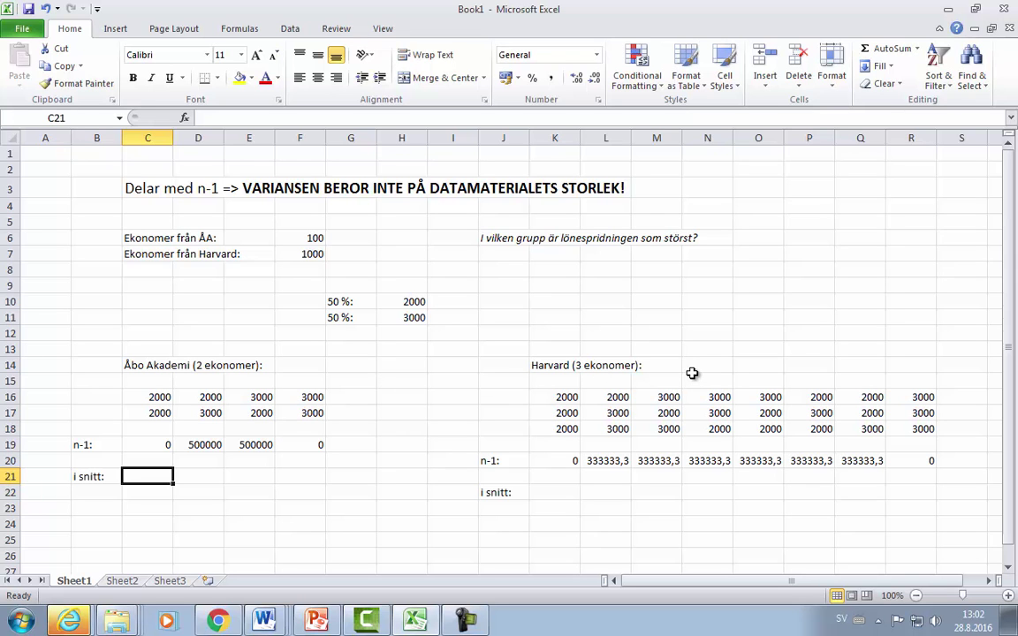
{"action": "left_click", "coordinate": [350, 349]}
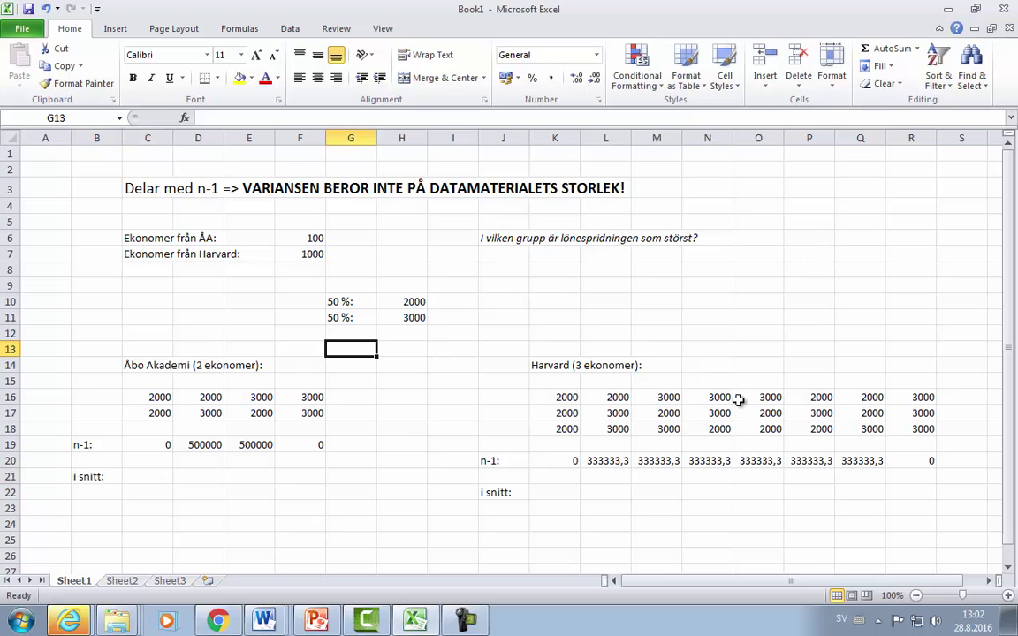
{"action": "left_click", "coordinate": [456, 302]}
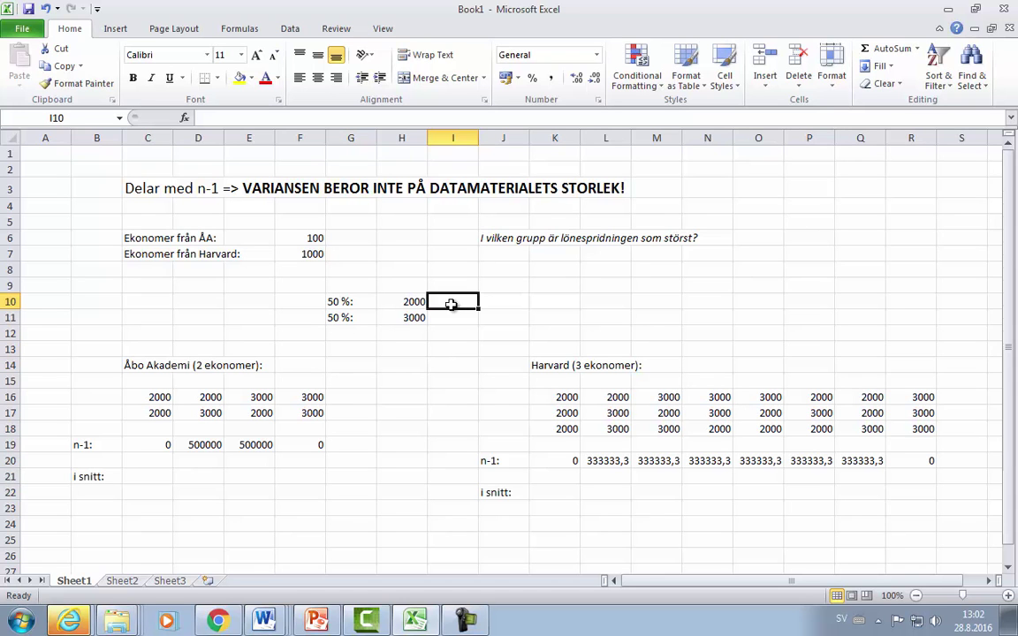
{"action": "left_click", "coordinate": [452, 318]}
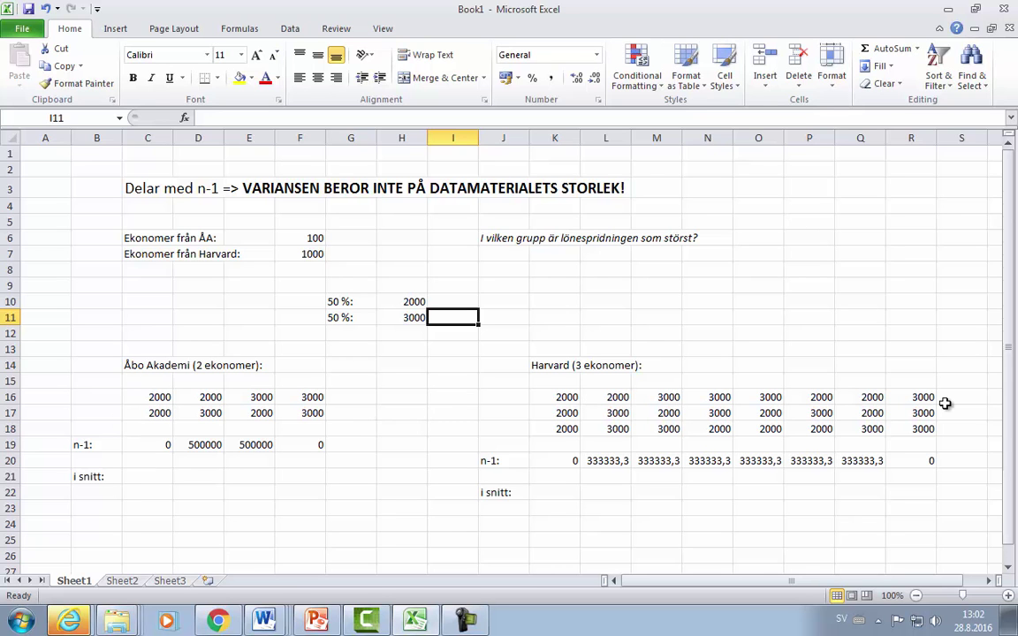
Step: Average the Åbo Akademi n-1 variances in C21 with =AVERAGE(C19:F19)
{"action": "left_click", "coordinate": [152, 478]}
{"action": "type", "text": "="}
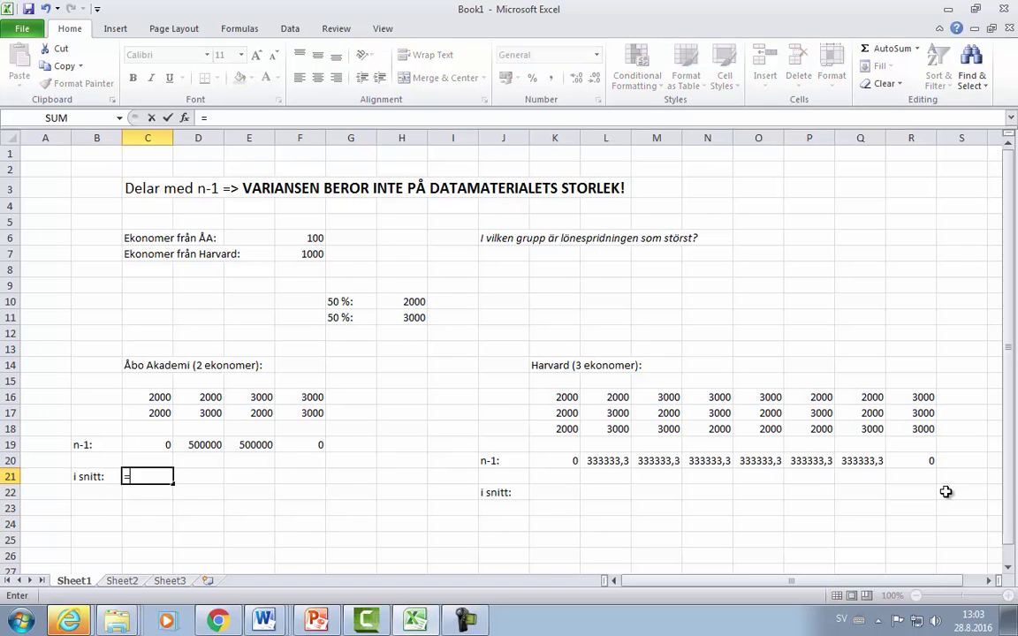
{"action": "type", "text": "average(C19:F19)"}
{"action": "key", "text": "Return"}
{"action": "key", "text": "Up"}
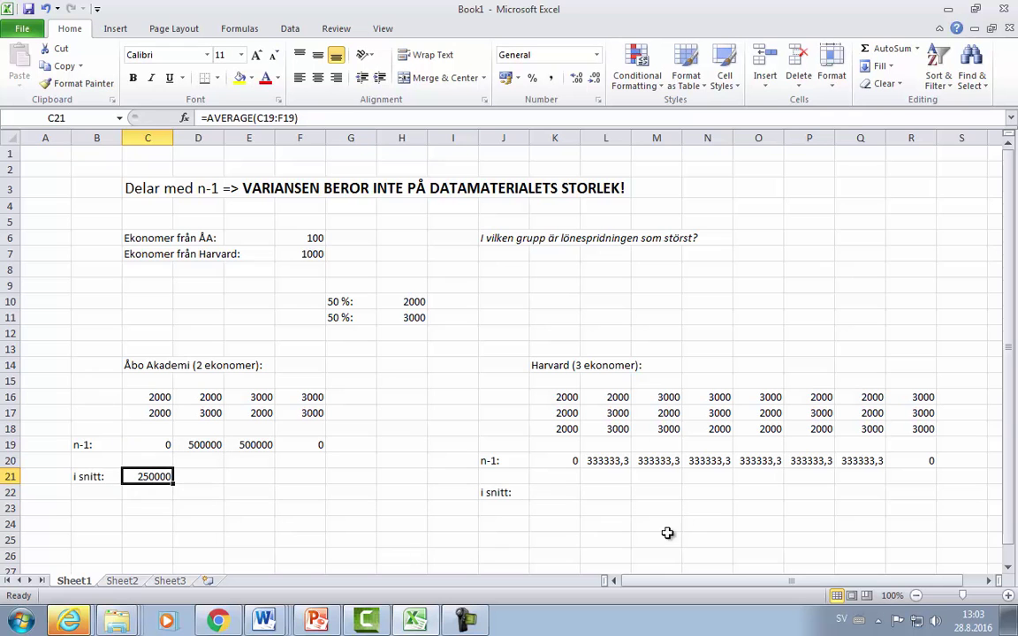
Step: Average the Harvard n-1 variances K20:R20 in K22 with the AVERAGE function
{"action": "left_click", "coordinate": [554, 492]}
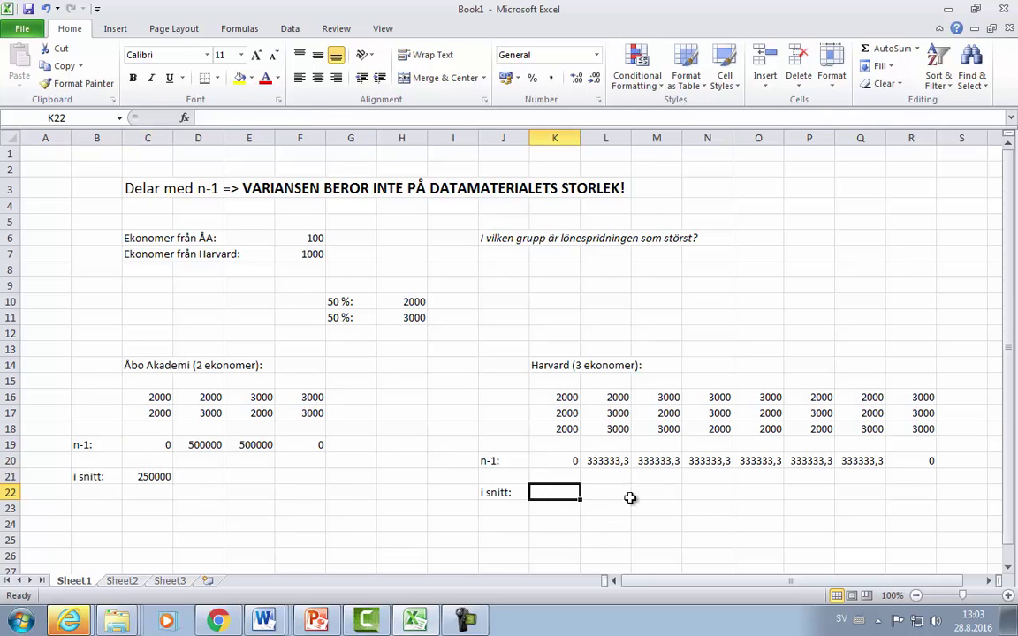
{"action": "type", "text": "=average()"}
{"action": "left_click_drag", "start_coordinate": [561, 461], "coordinate": [918, 459]}
{"action": "key", "text": "Return"}
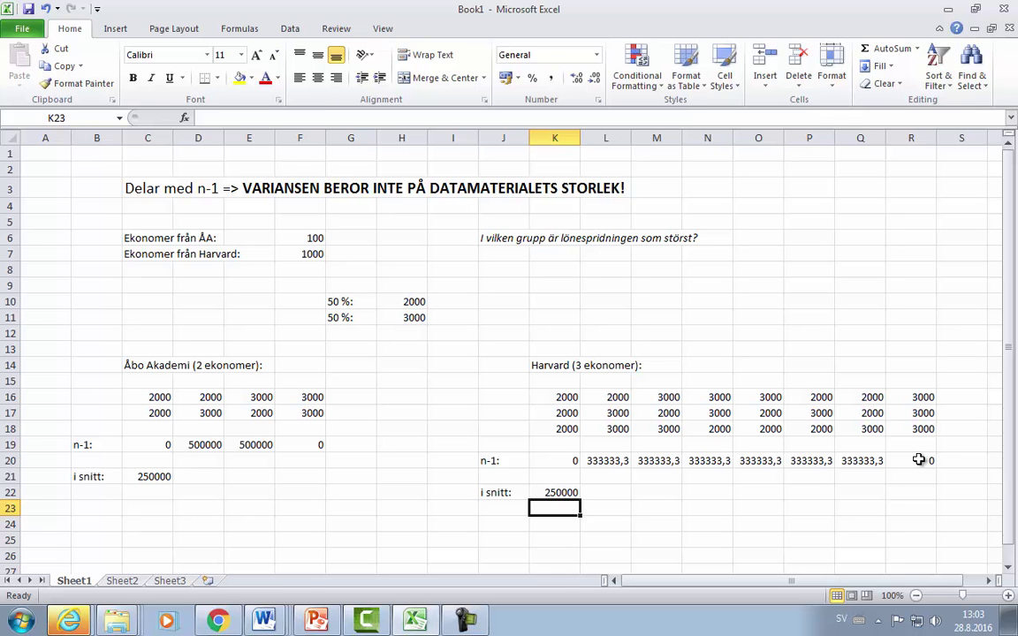
Step: Label B20 "n:" and calculate each Åbo Akademi pair's population variance in C20:F20, starting with =VAR.P(C16:C17), in blue text
{"action": "left_click", "coordinate": [96, 461]}
{"action": "type", "text": "n:"}
{"action": "key", "text": "Return"}
{"action": "key", "text": "Up"}
{"action": "key", "text": "Right"}
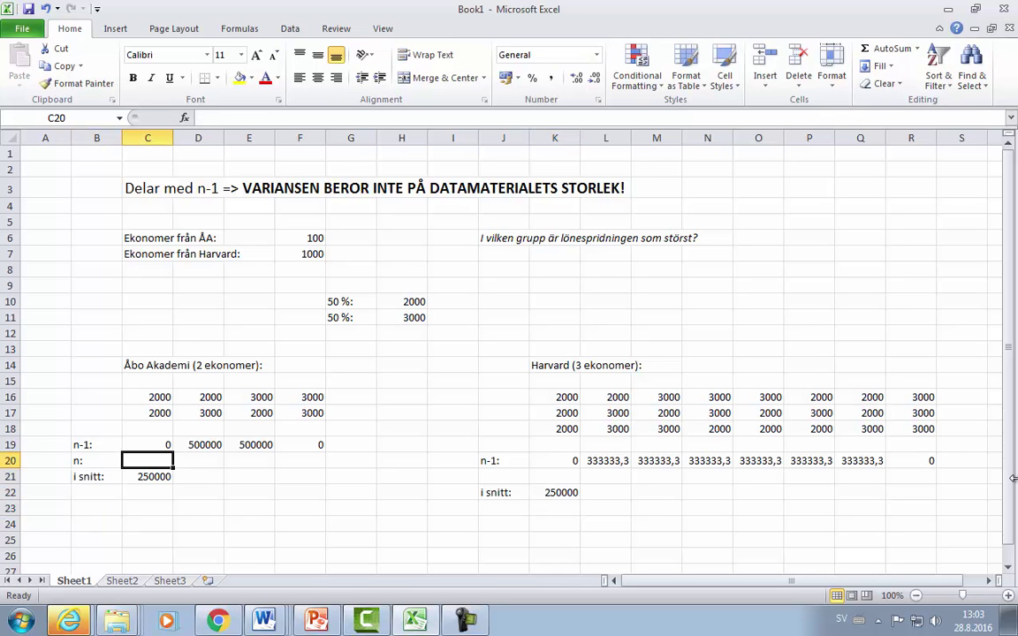
{"action": "type", "text": "=var.p()"}
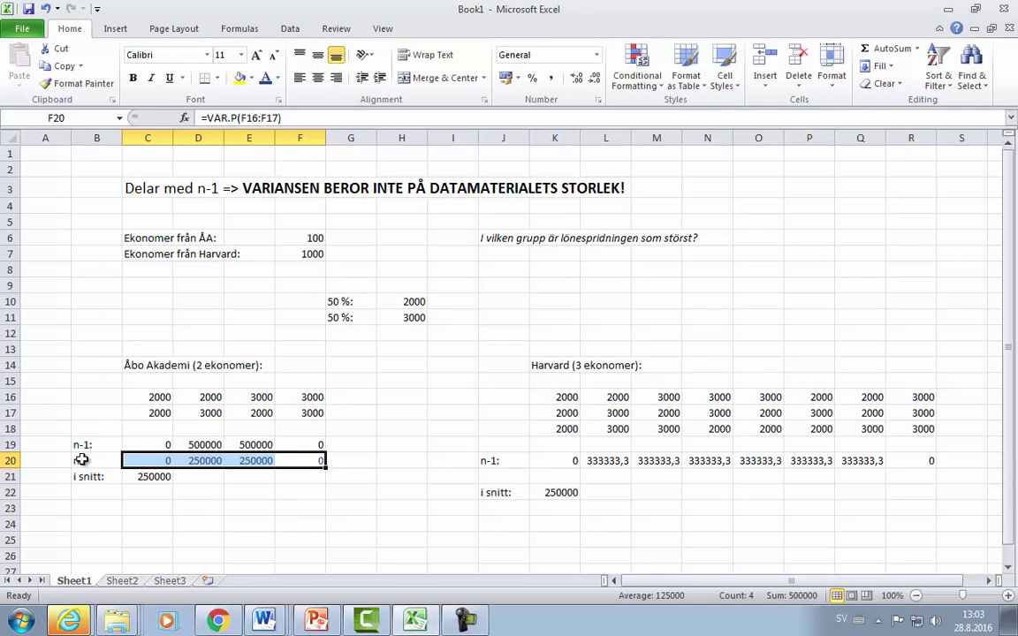
{"action": "left_click", "coordinate": [84, 460]}
{"action": "left_click_drag", "start_coordinate": [146, 460], "coordinate": [307, 461]}
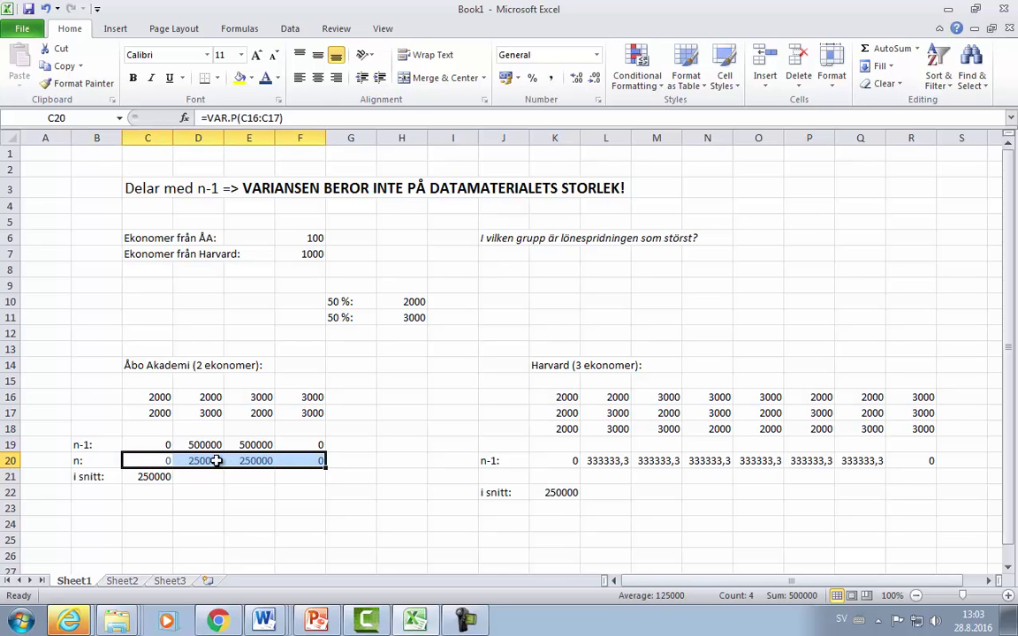
Step: Label B22 "i snitt (n):" and fill the average formula down into C22 as =AVERAGE(C20:F20)
{"action": "left_click", "coordinate": [194, 477]}
{"action": "key", "text": "Left"}
{"action": "key", "text": "Left"}
{"action": "key", "text": "Down"}
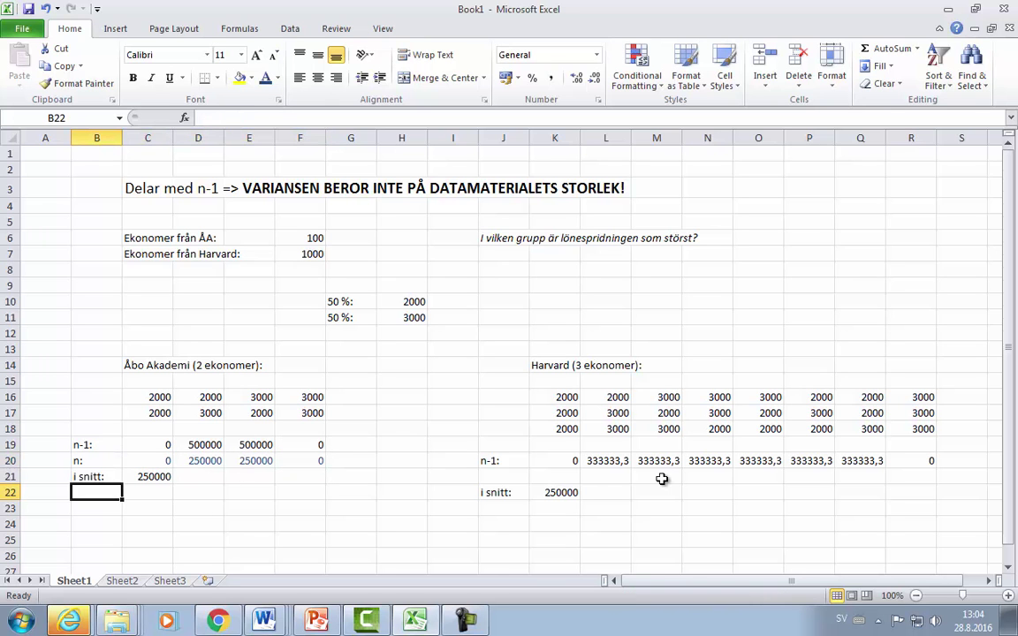
{"action": "type", "text": "i snitt (n):"}
{"action": "key", "text": "Return"}
{"action": "left_click", "coordinate": [155, 492]}
{"action": "key", "text": "ctrl+d"}
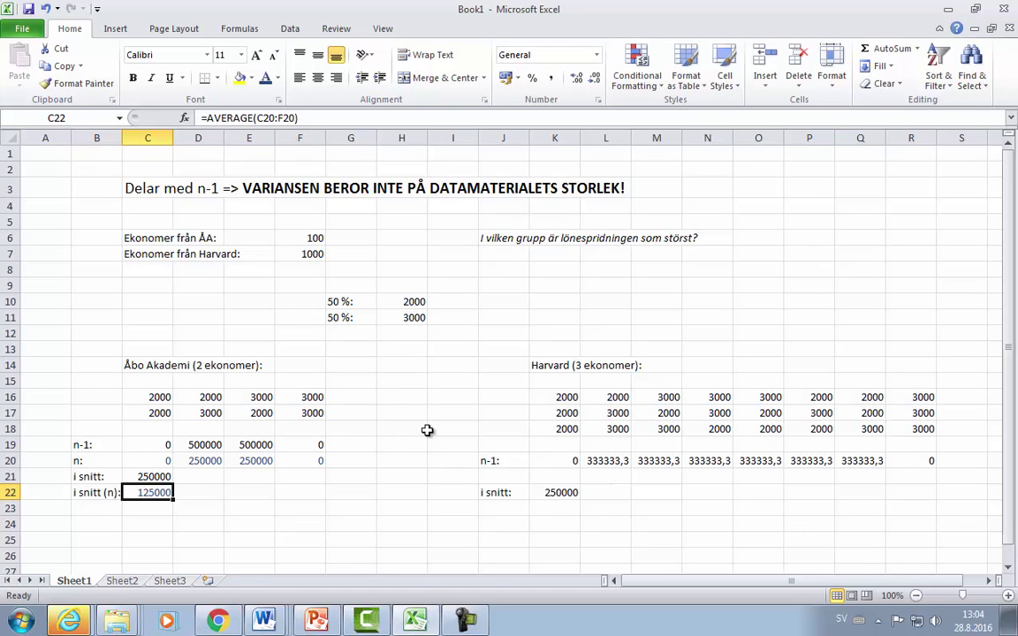
Step: Add Harvard's "n:" population variances in row 21 and their "i snitt (n):" average, =AVERAGE(K21:R21), in row 23
{"action": "left_click", "coordinate": [495, 476]}
{"action": "type", "text": "n:"}
{"action": "key", "text": "Return"}
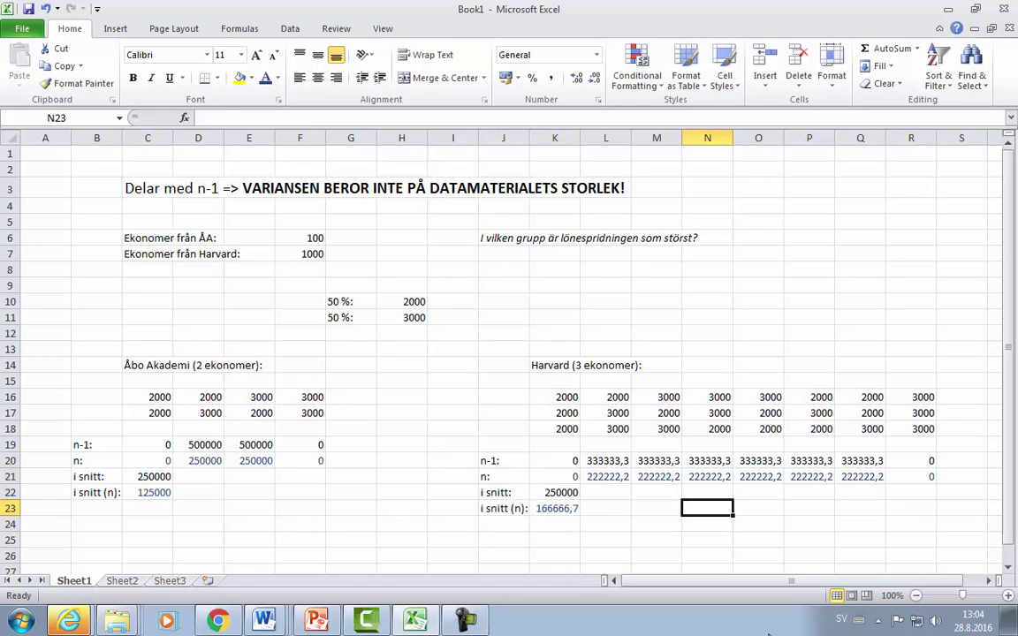
Step: Compare both groups' "i snitt (n):" averages in C22 and K23 with the salaries in H10:H11 and the statement in row 3
{"action": "left_click", "coordinate": [565, 509]}
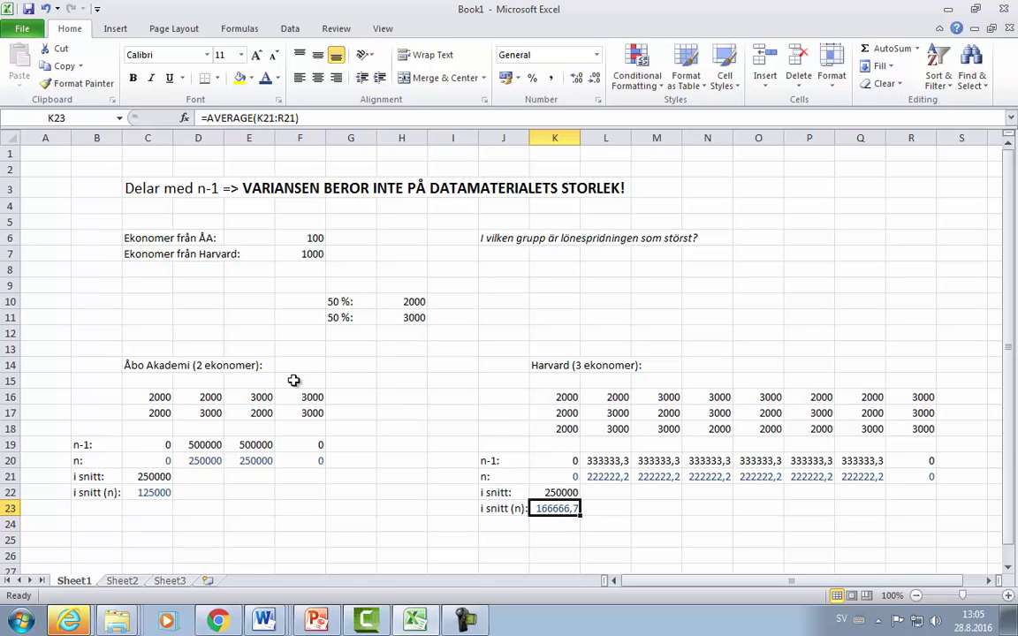
{"action": "left_click", "coordinate": [150, 490]}
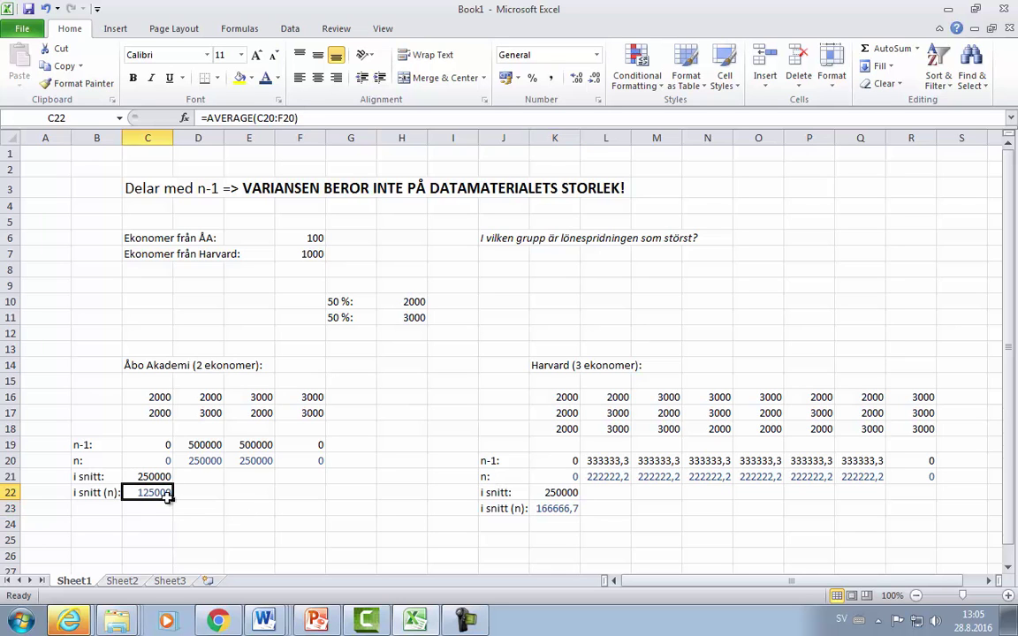
{"action": "left_click", "coordinate": [566, 521]}
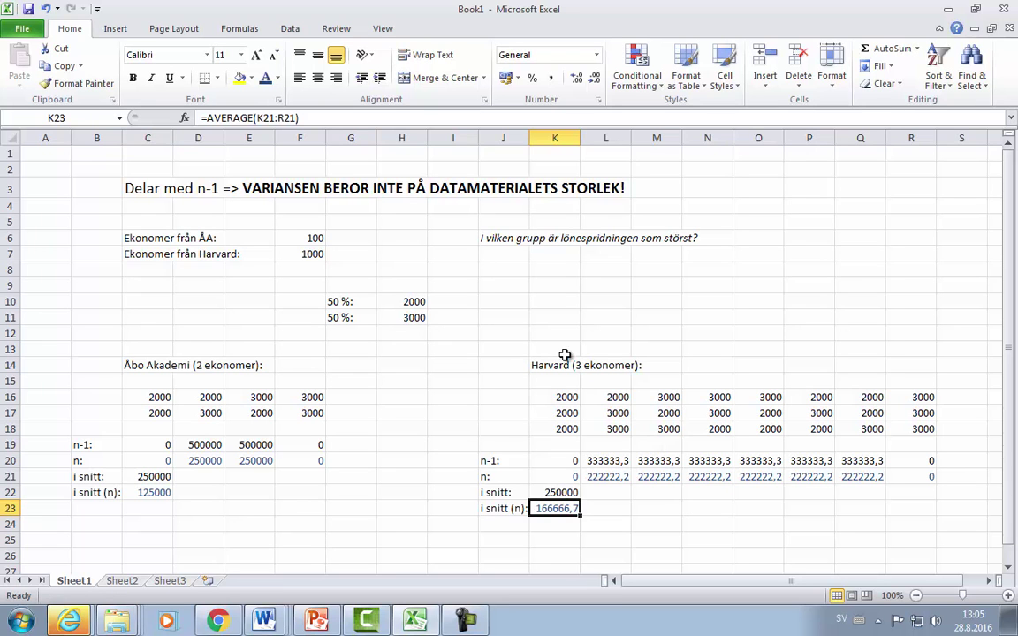
{"action": "left_click_drag", "start_coordinate": [419, 305], "coordinate": [415, 318]}
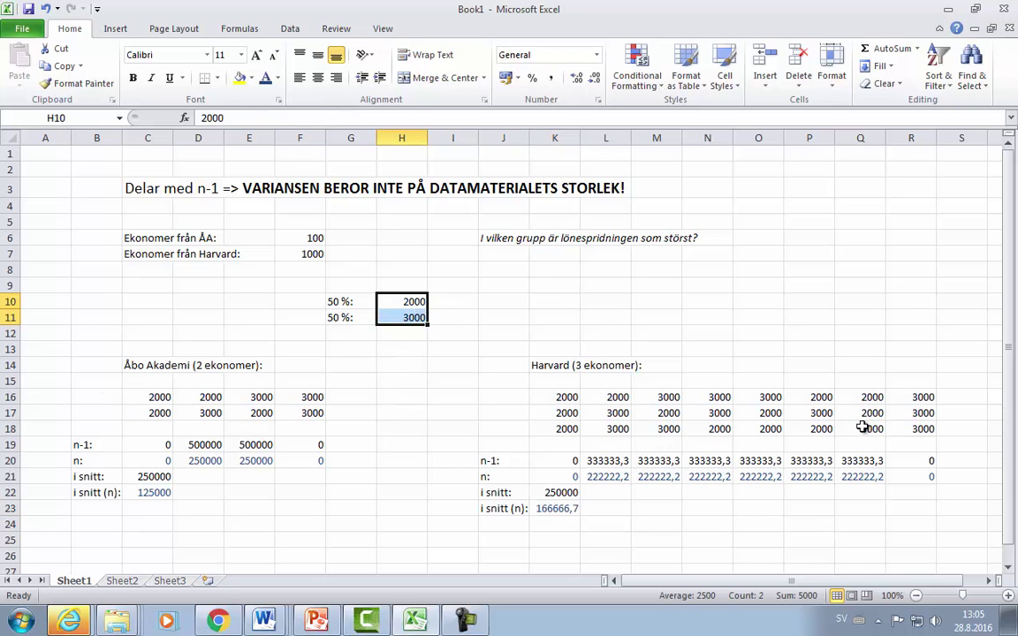
{"action": "left_click", "coordinate": [405, 508]}
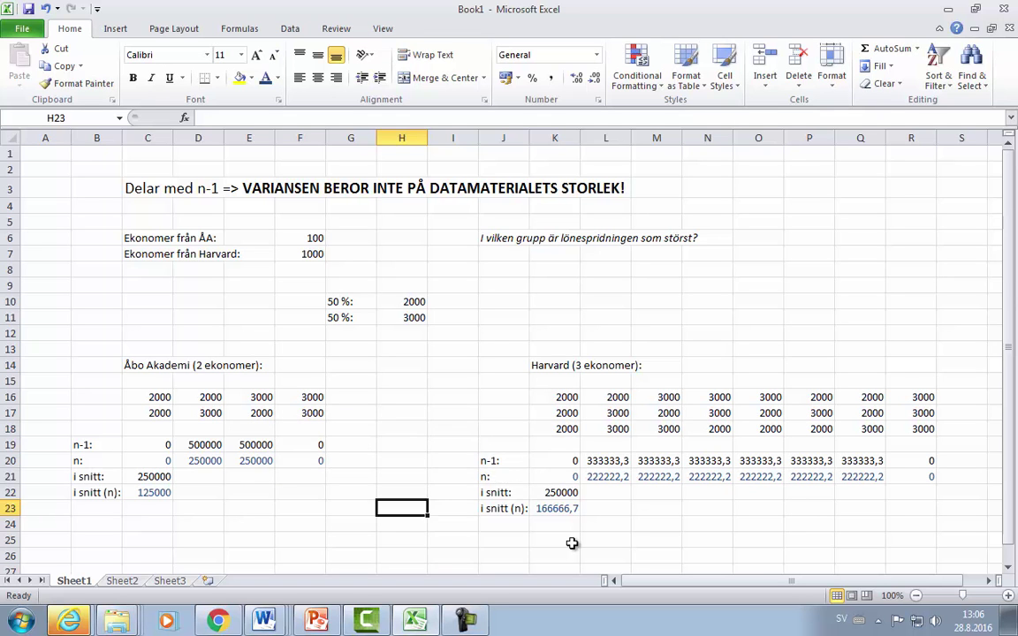
{"action": "left_click", "coordinate": [420, 528]}
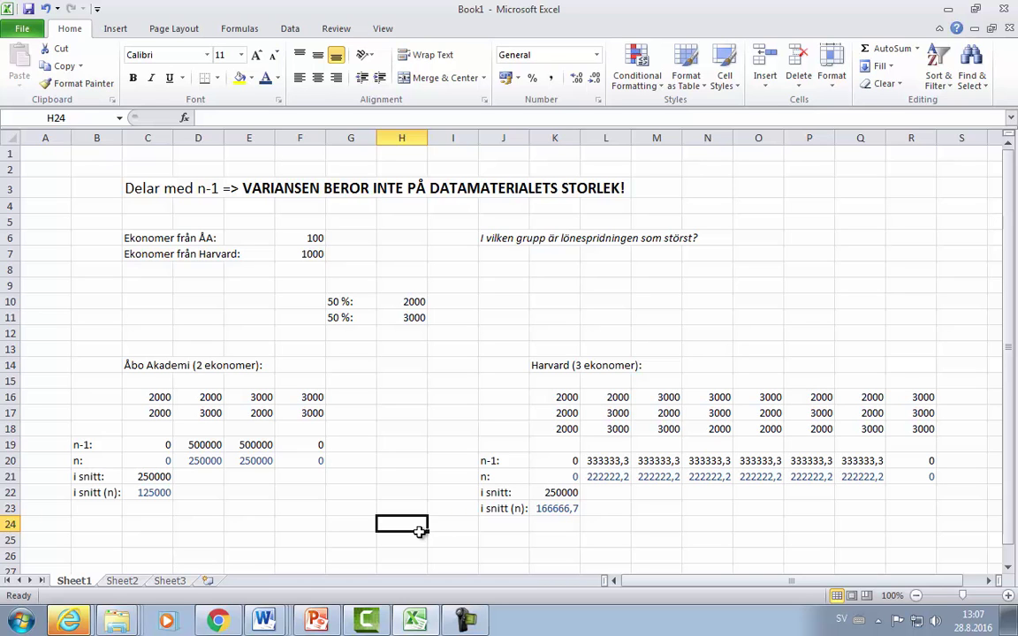
{"action": "left_click_drag", "start_coordinate": [137, 188], "coordinate": [629, 188]}
{"action": "left_click", "coordinate": [385, 524]}
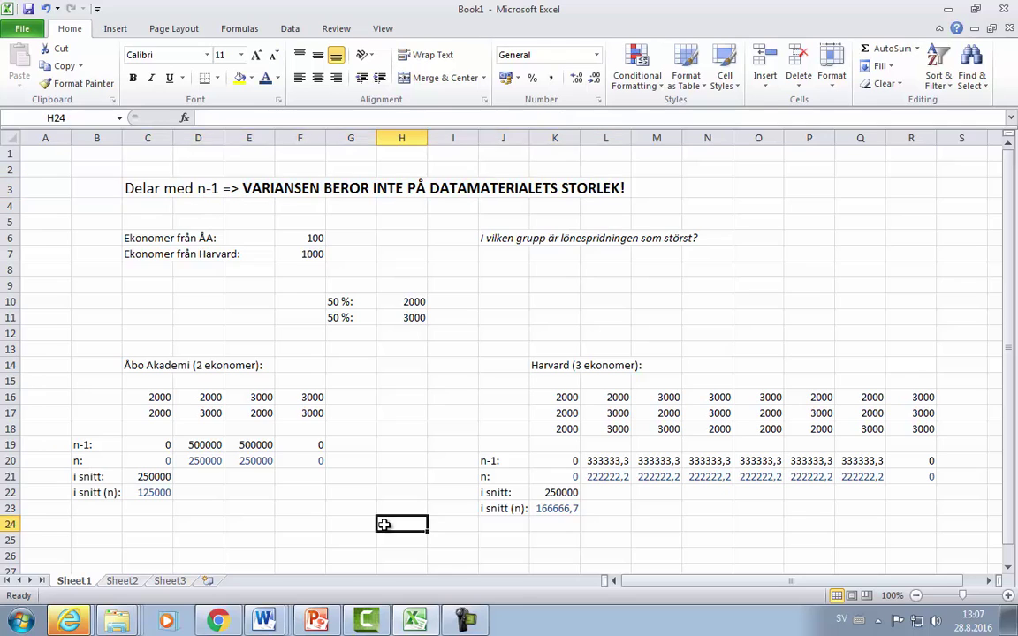